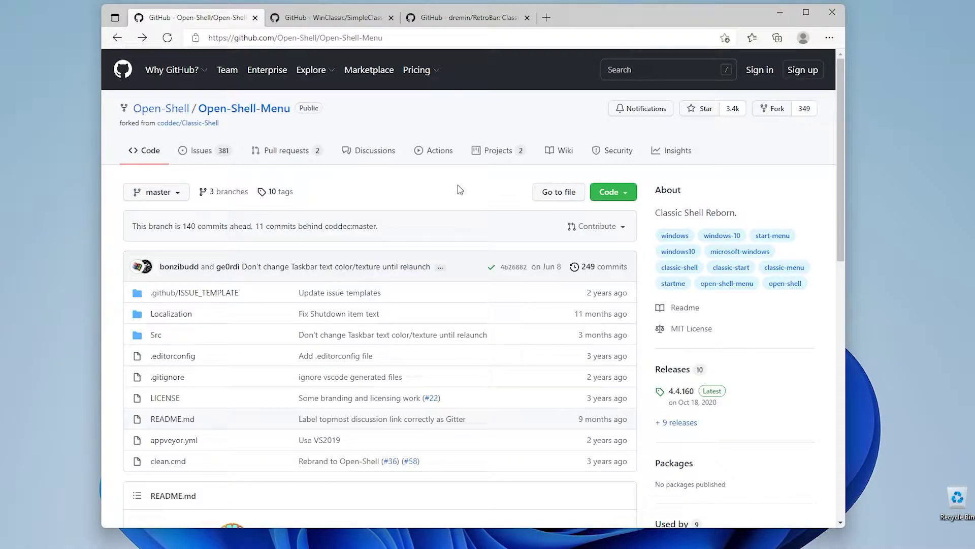
Look over the SimpleClassicTheme and RetroBar repository pages
left_click(352, 21)
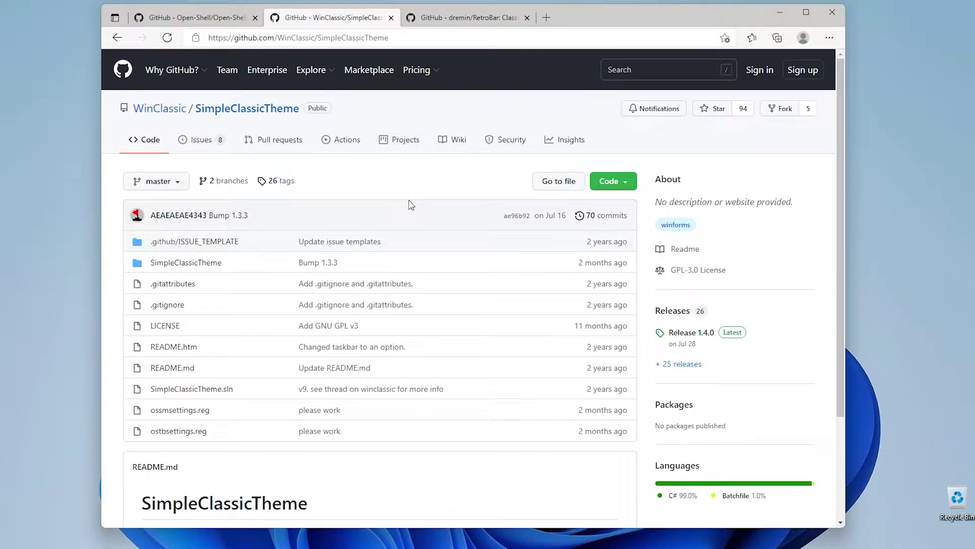
left_click(462, 17)
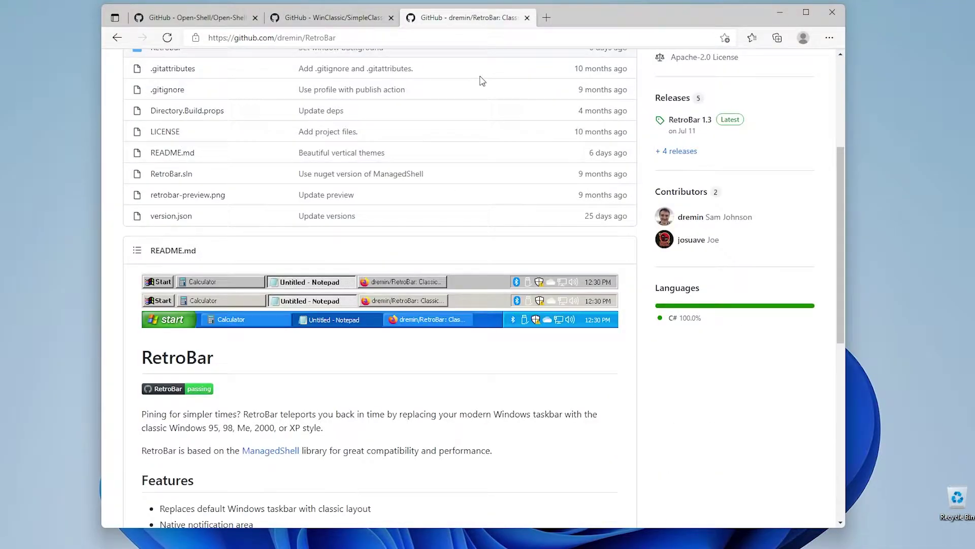
scroll(439, 175, "up", 1)
scroll(439, 176, "up", 4)
scroll(440, 174, "down", 4)
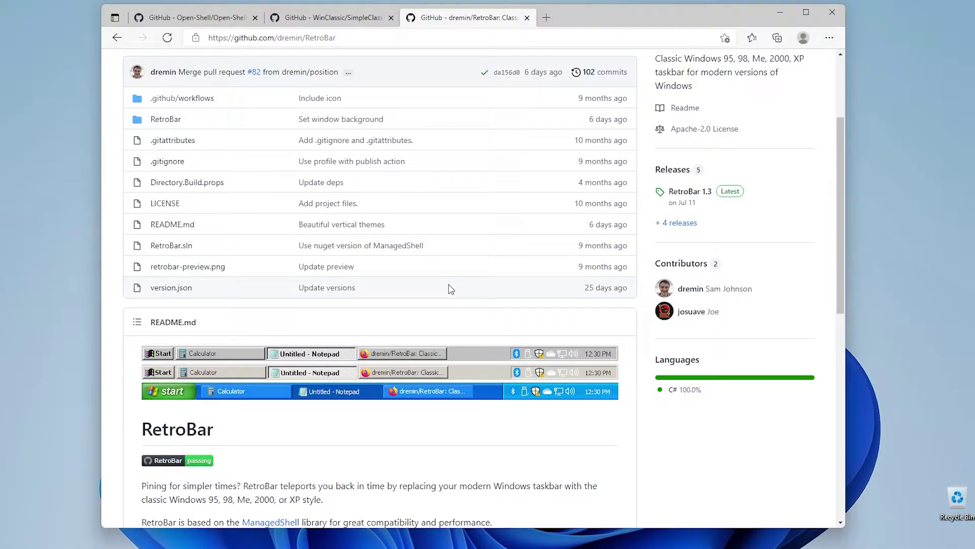
Download OpenShellSetup_4_4_169.exe from the latest Open-Shell-Menu release's assets
left_click(214, 20)
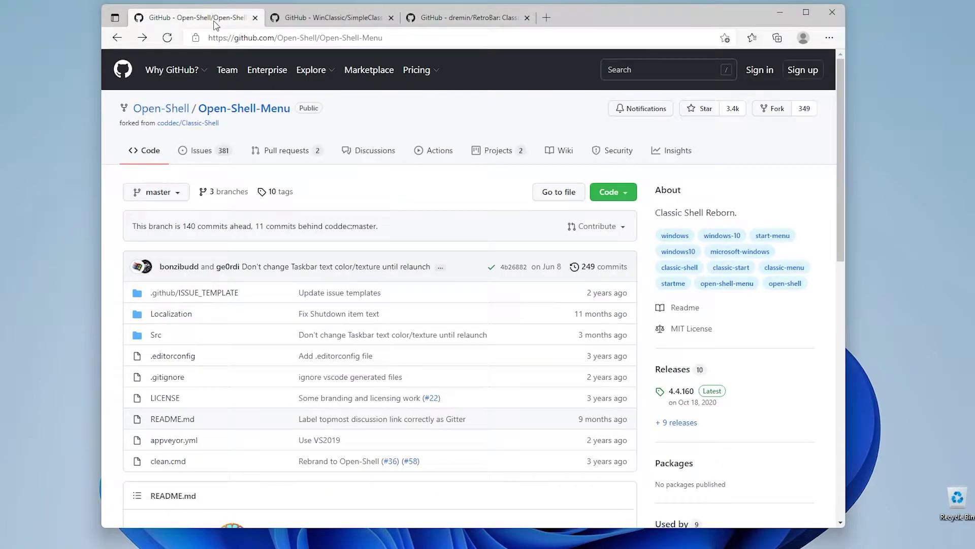
scroll(508, 240, "down", 2)
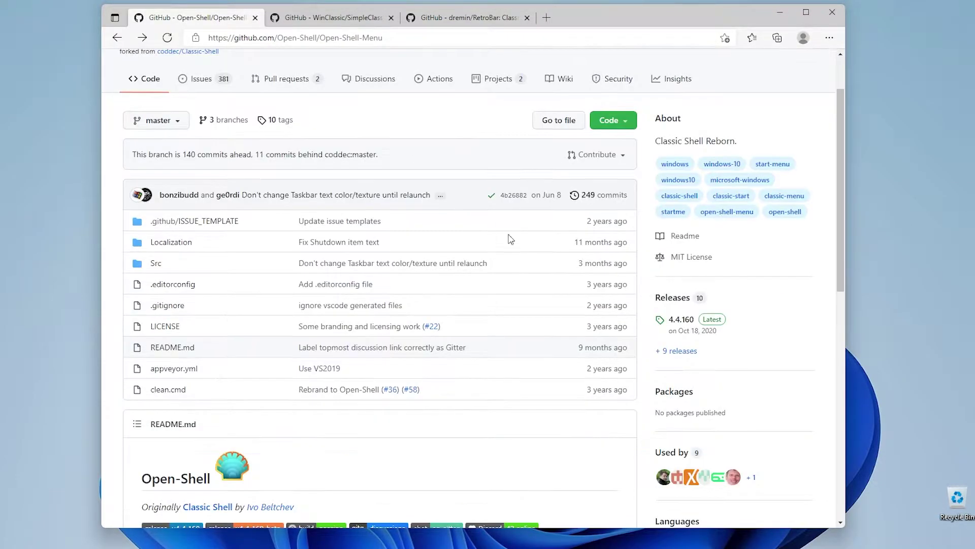
left_click(676, 300)
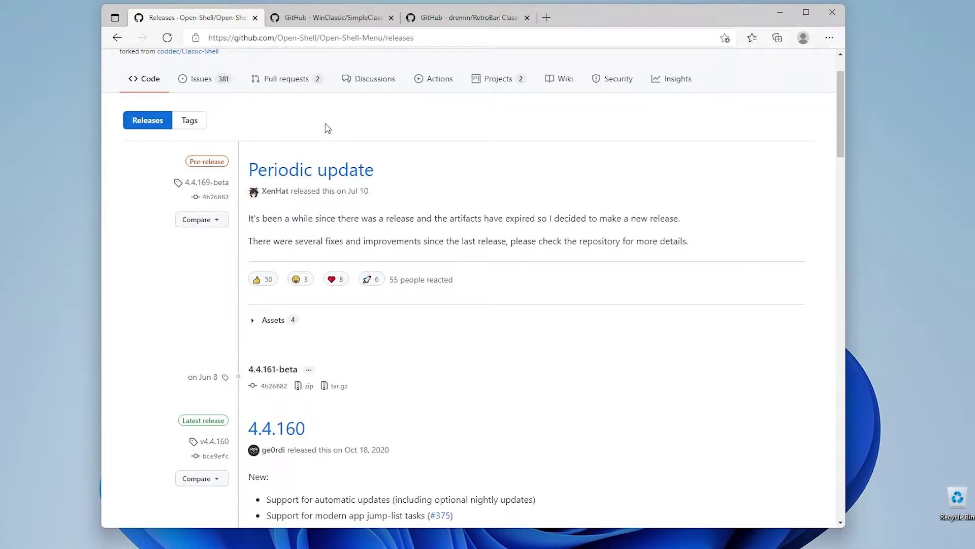
left_click(254, 327)
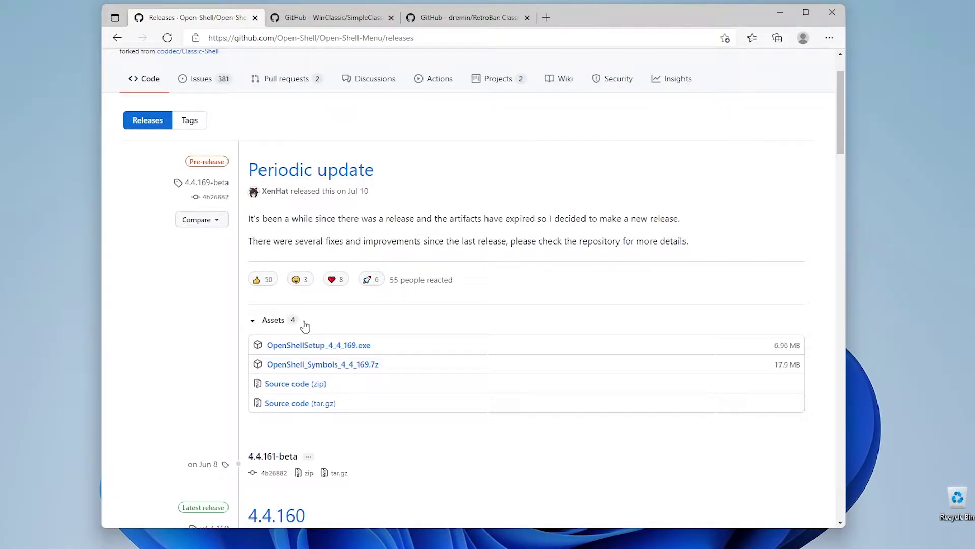
left_click(341, 349)
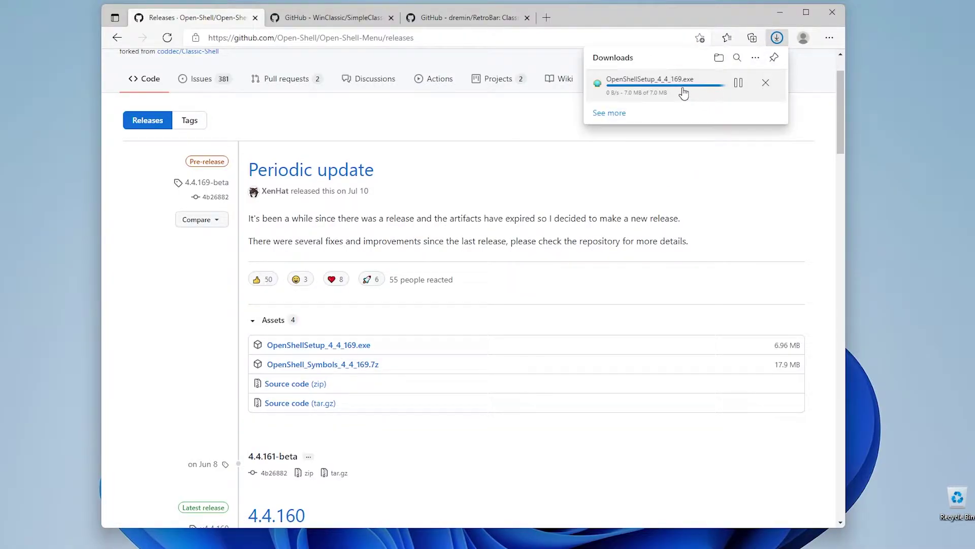
Run the Open-Shell installer, accept the licence, keep the default features, and install
left_click(676, 84)
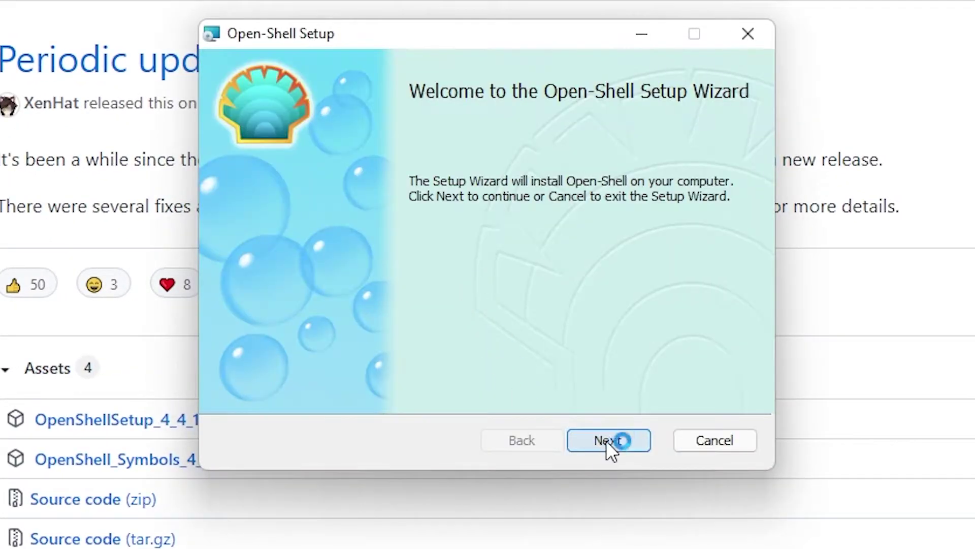
left_click(547, 355)
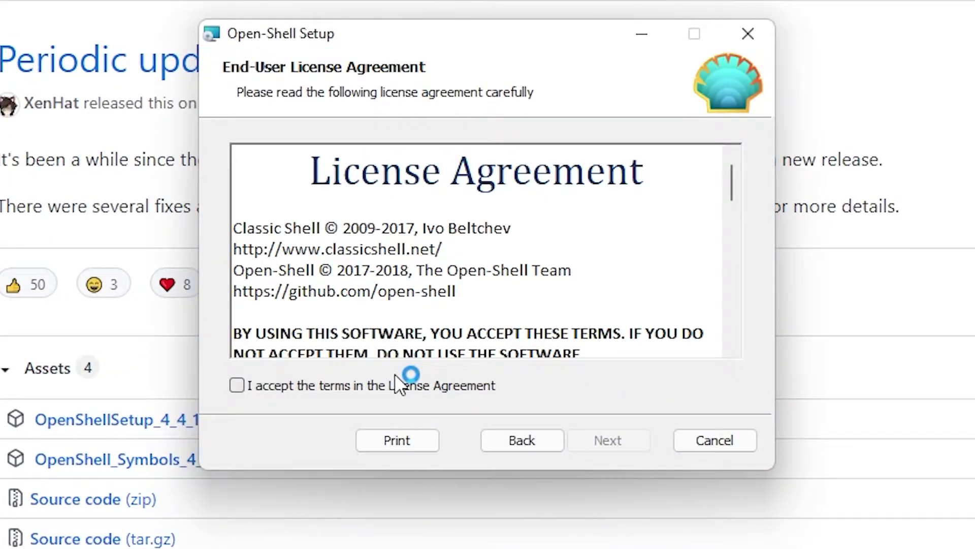
left_click(396, 379)
left_click(640, 438)
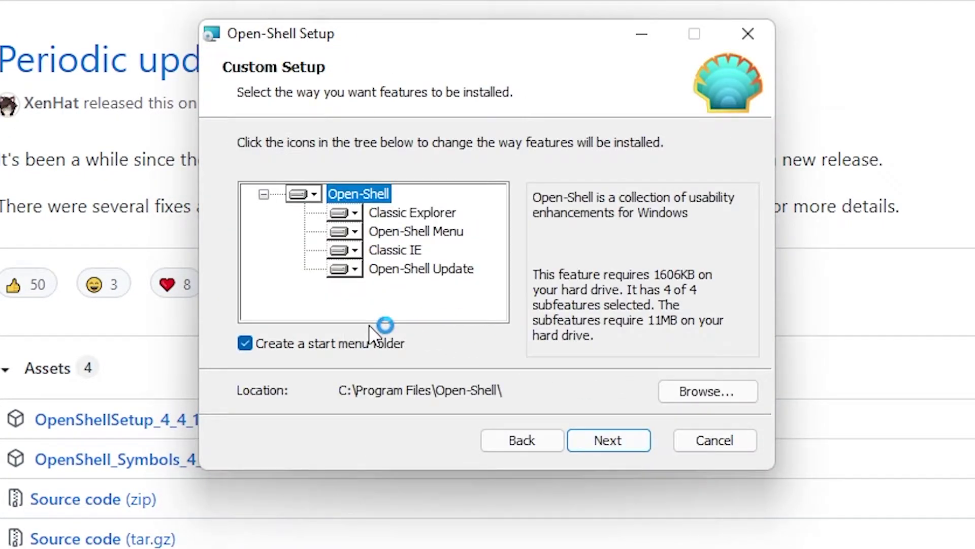
left_click(608, 440)
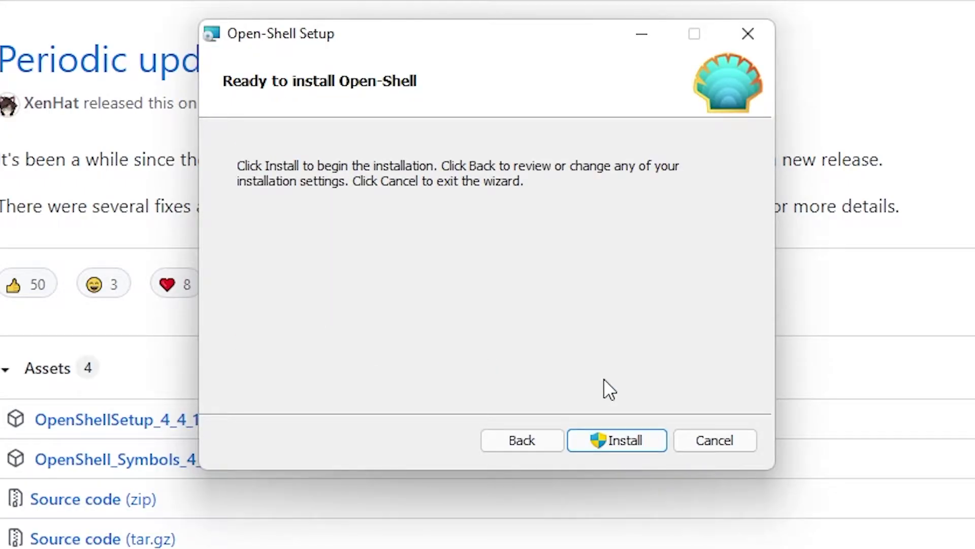
left_click(610, 440)
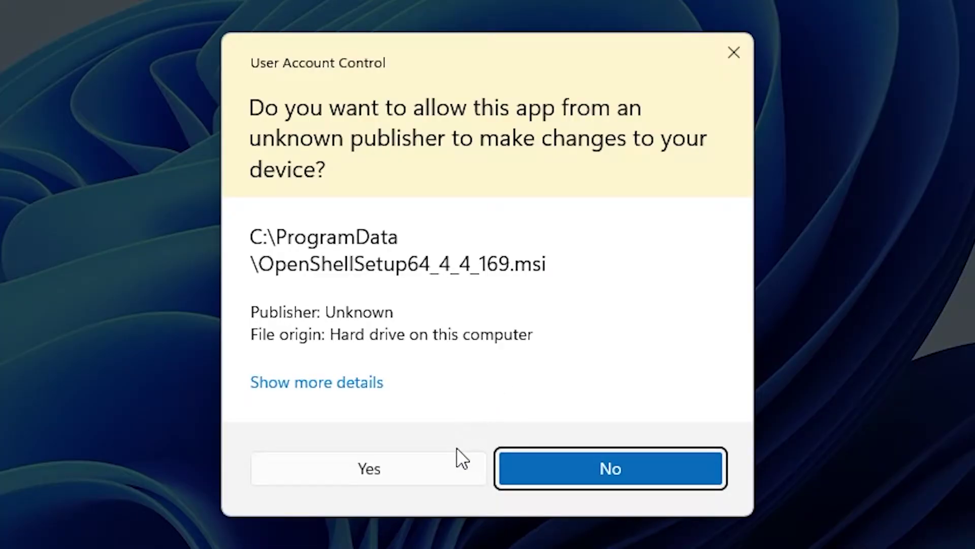
left_click(456, 460)
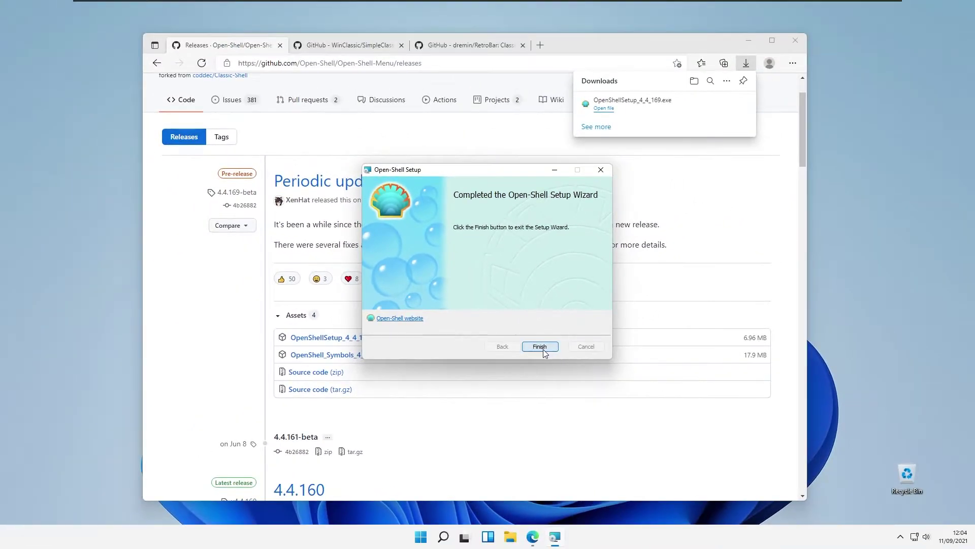
left_click(540, 347)
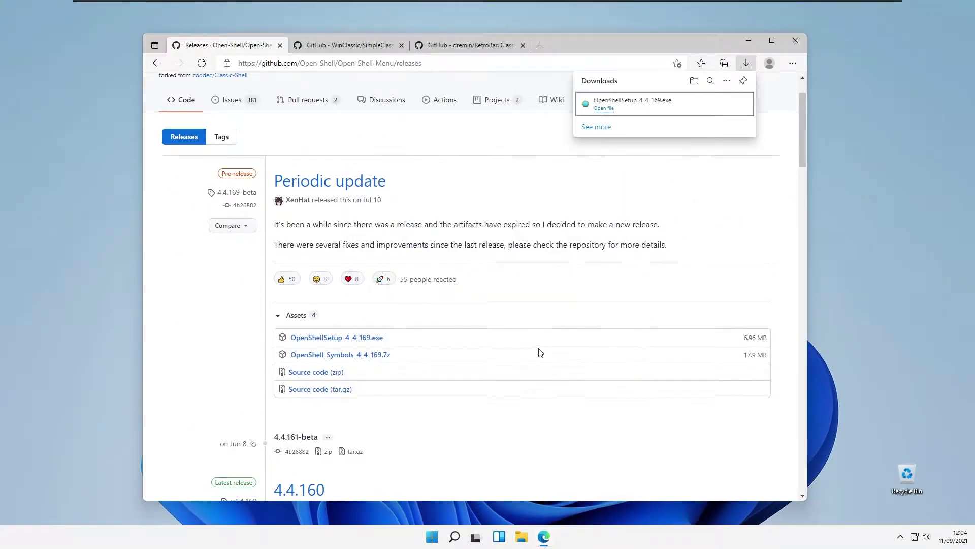
Set Taskbar alignment to Left under Taskbar behaviors, then close Settings
right_click(389, 542)
left_click(424, 514)
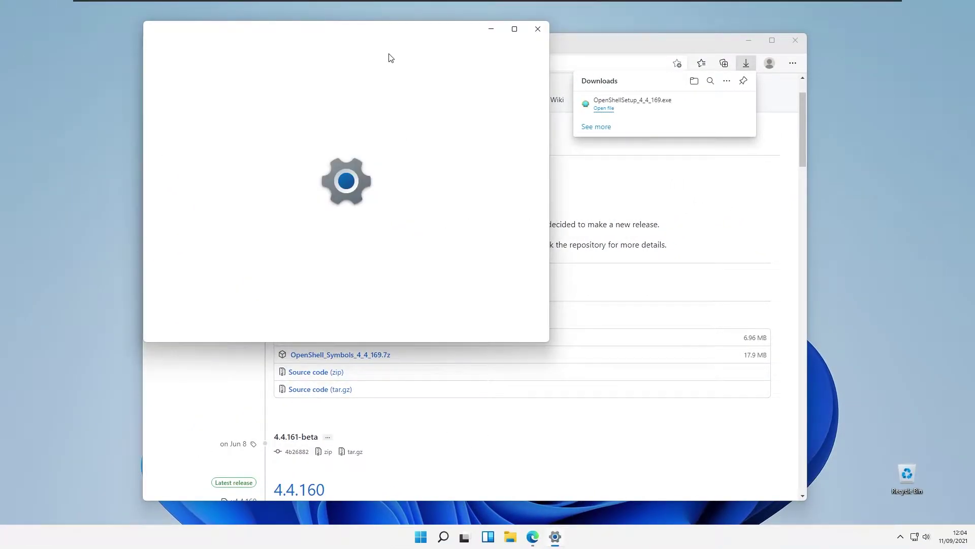
scroll(421, 233, "down", 1)
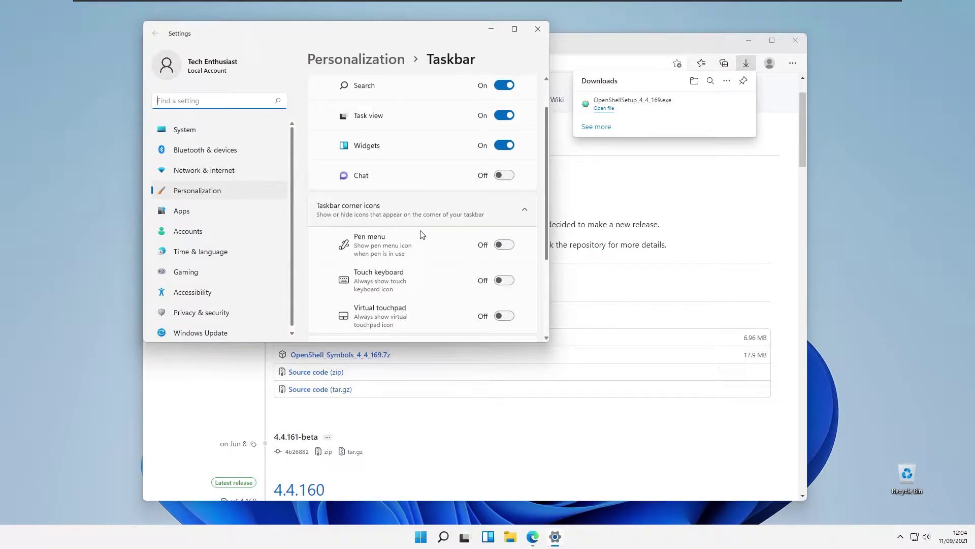
scroll(421, 233, "down", 3)
left_click(421, 270)
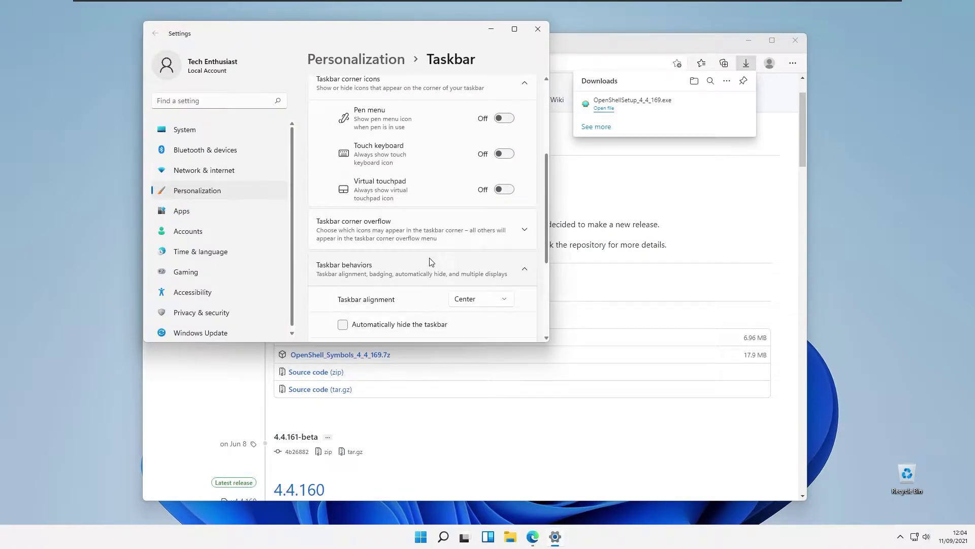
scroll(512, 232, "down", 2)
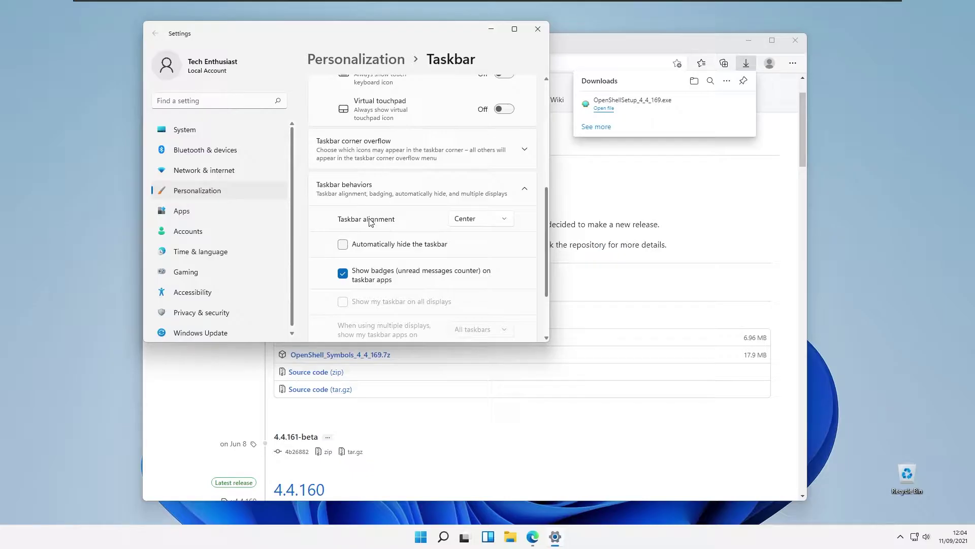
left_click(502, 226)
left_click(487, 199)
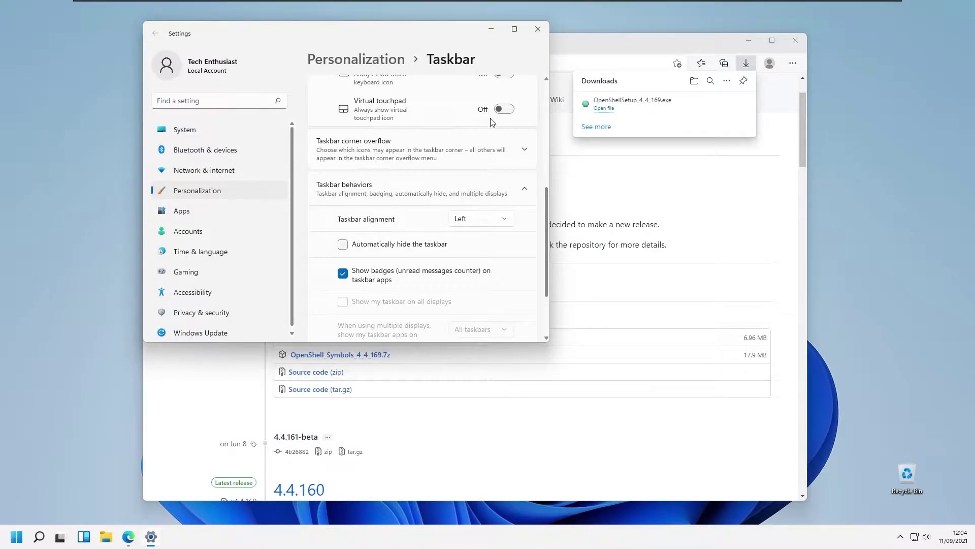
left_click(538, 30)
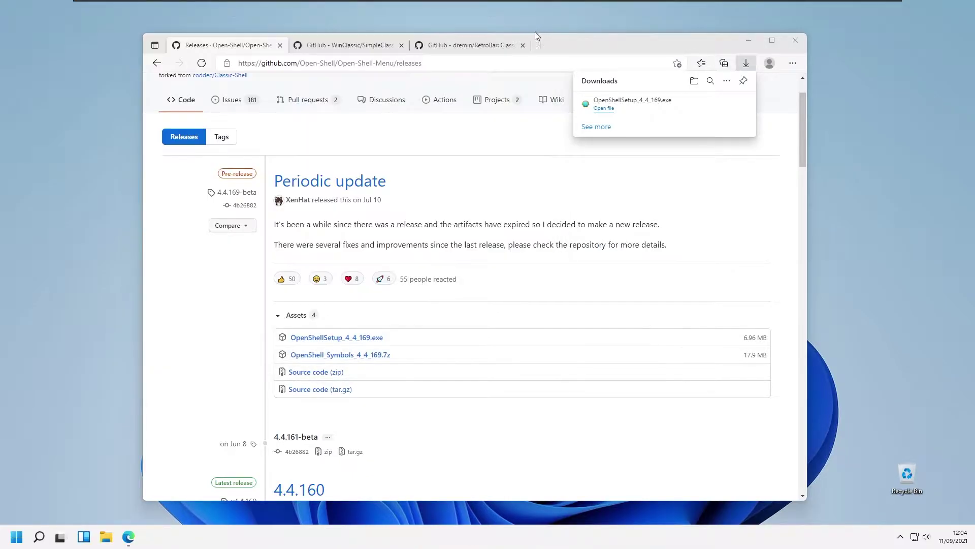
Launch Open-Shell Menu Settings from the Open-Shell folder in the Start menu's app list
left_click(19, 537)
left_click(279, 209)
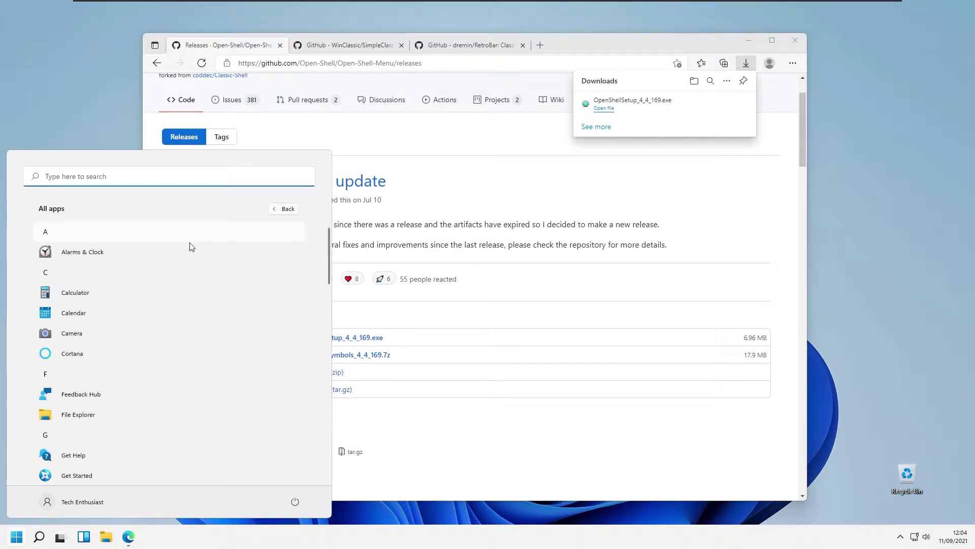
scroll(153, 305, "down", 10)
scroll(158, 356, "down", 2)
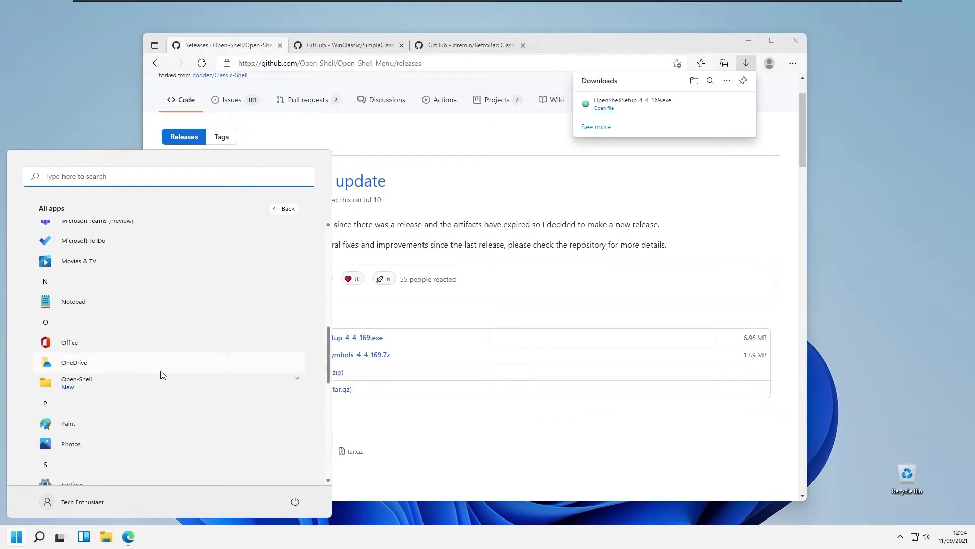
left_click(145, 385)
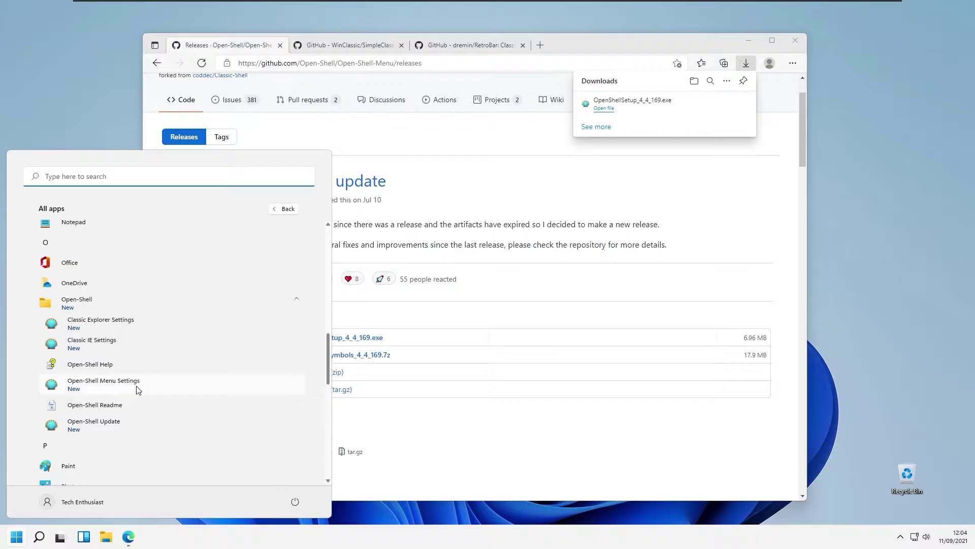
left_click(136, 388)
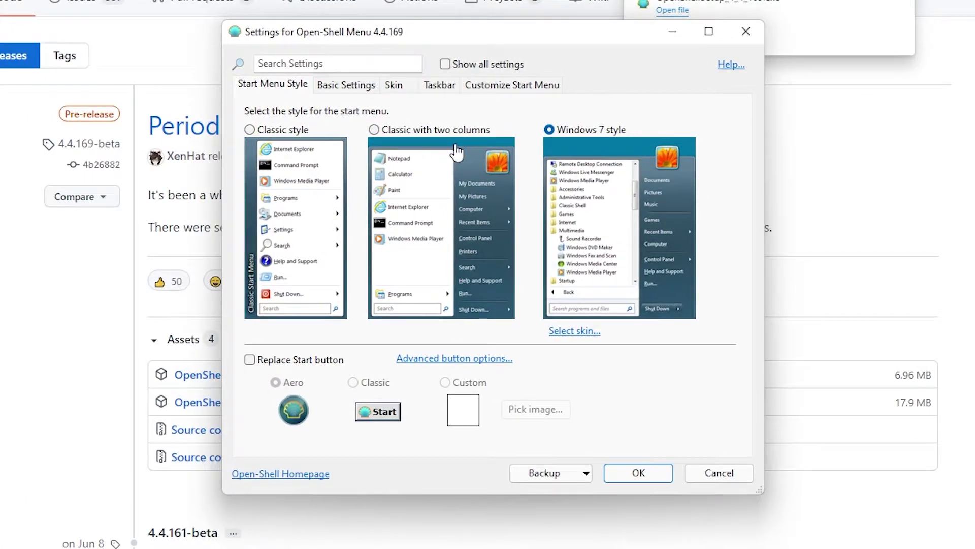
Choose Classic style with the Classic Start button and Classic Skin, save, and test Start
left_click(280, 132)
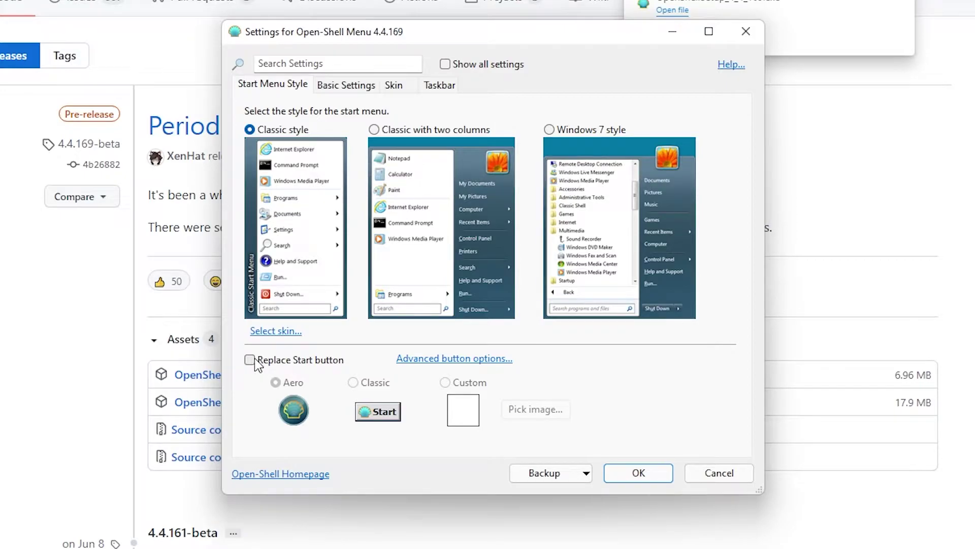
left_click(309, 362)
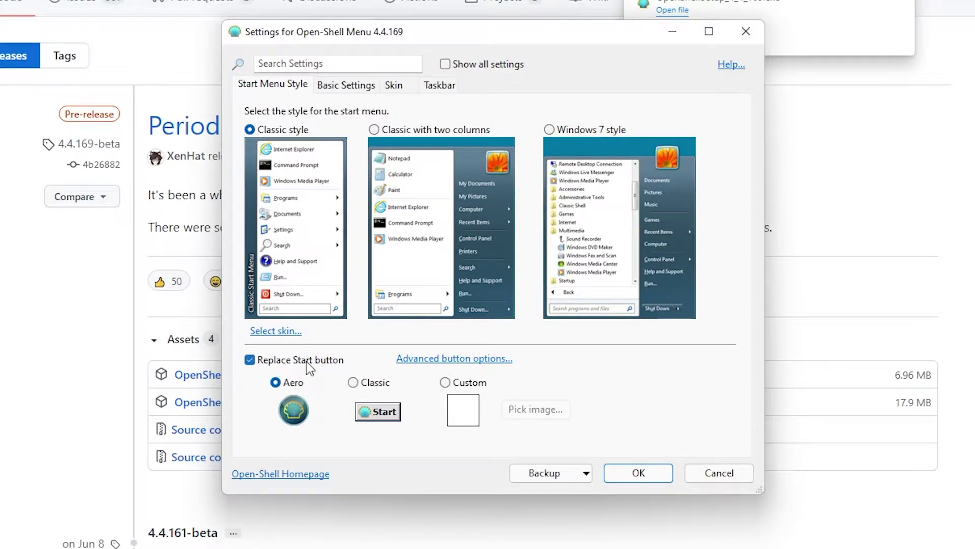
left_click(381, 387)
left_click(394, 88)
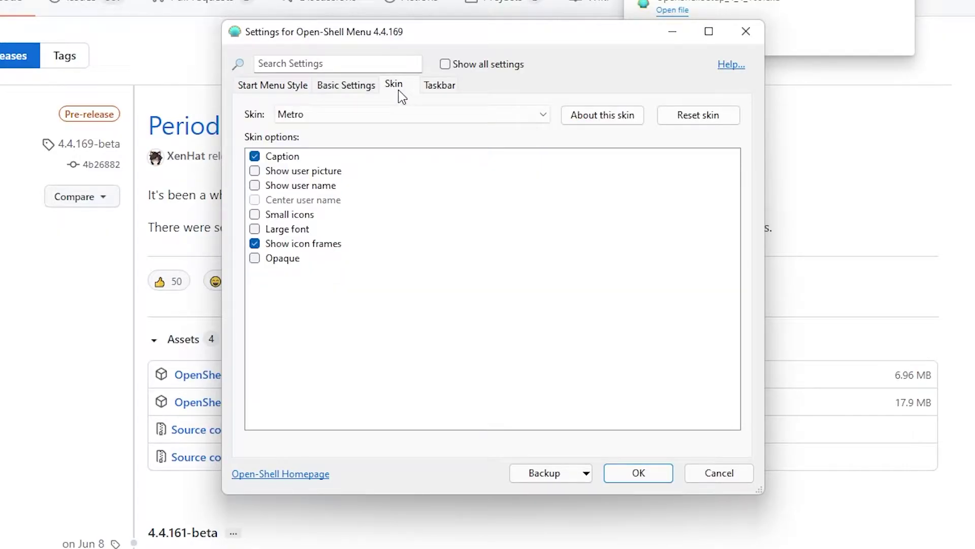
left_click(364, 117)
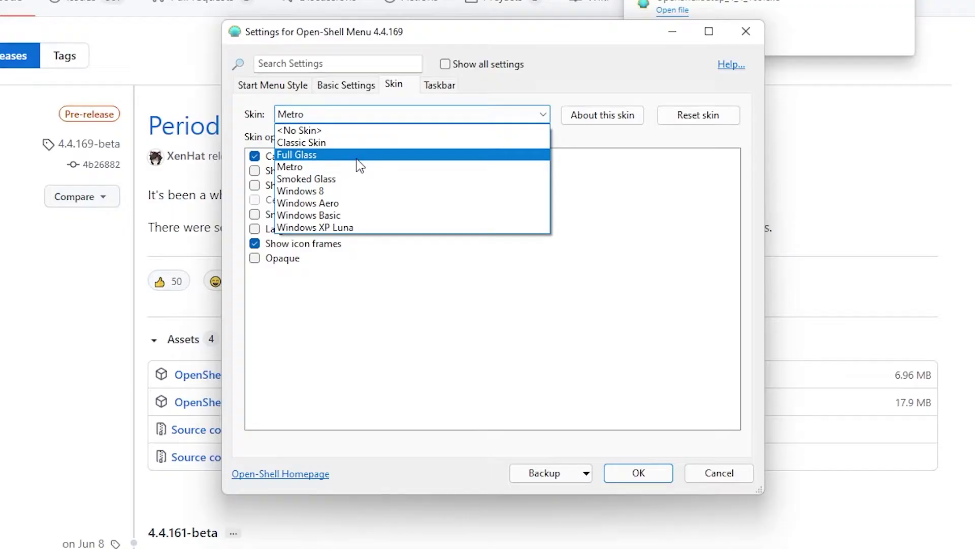
left_click(360, 143)
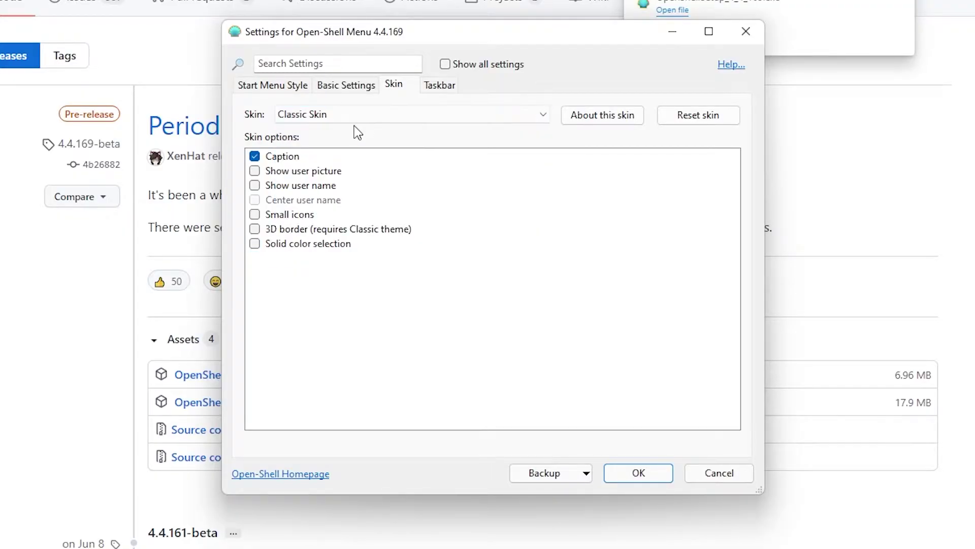
left_click(300, 87)
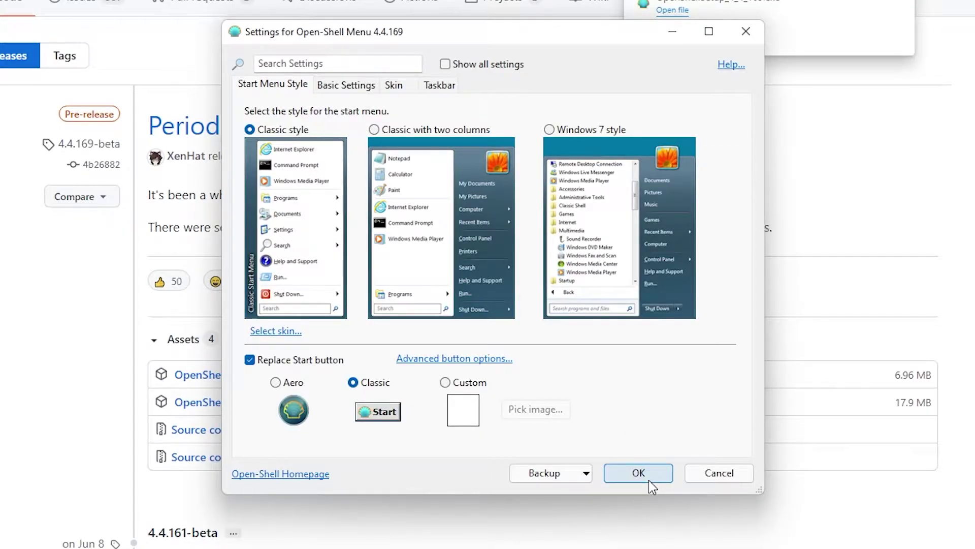
left_click(630, 479)
left_click(16, 536)
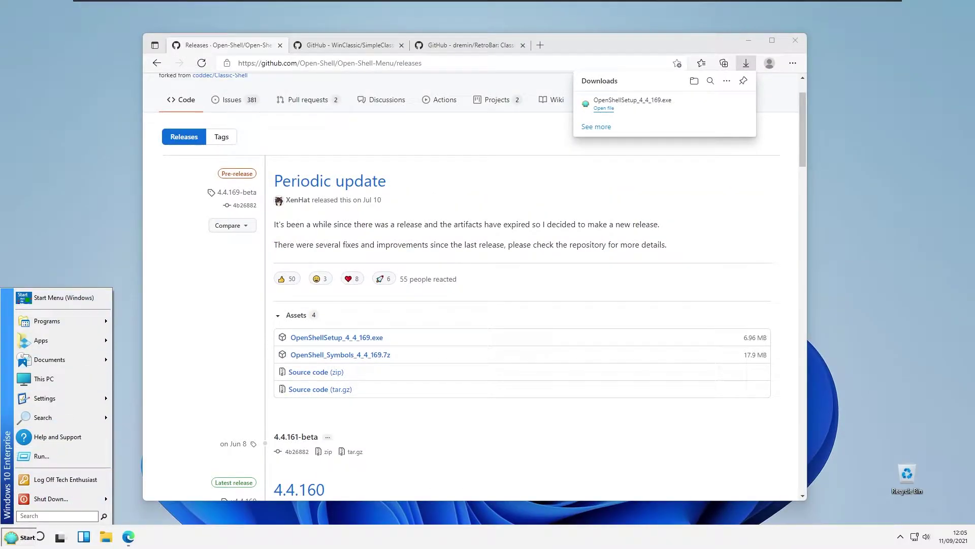
left_click(351, 45)
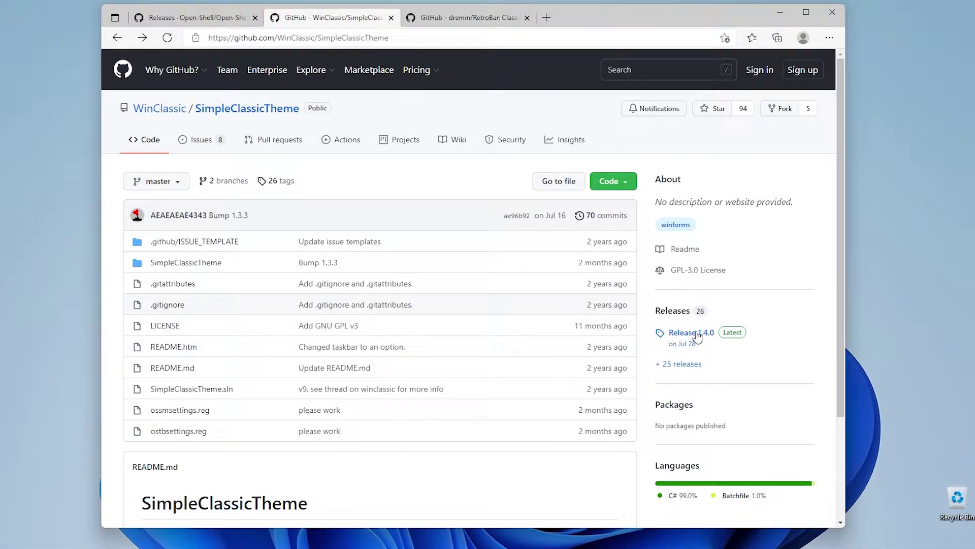
Download SimpleClassicTheme.exe from the Release 1.4.0 page
left_click(692, 333)
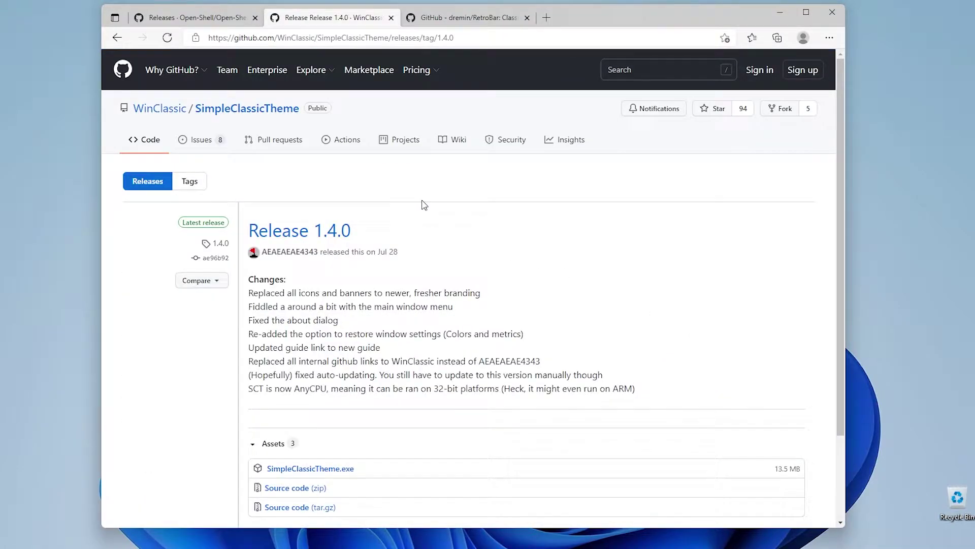
scroll(427, 227, "down", 2)
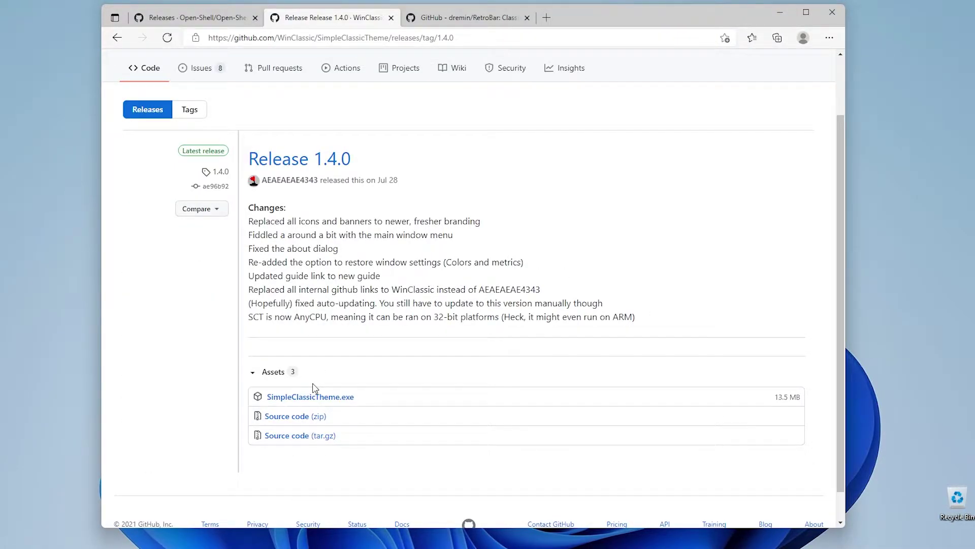
left_click(335, 398)
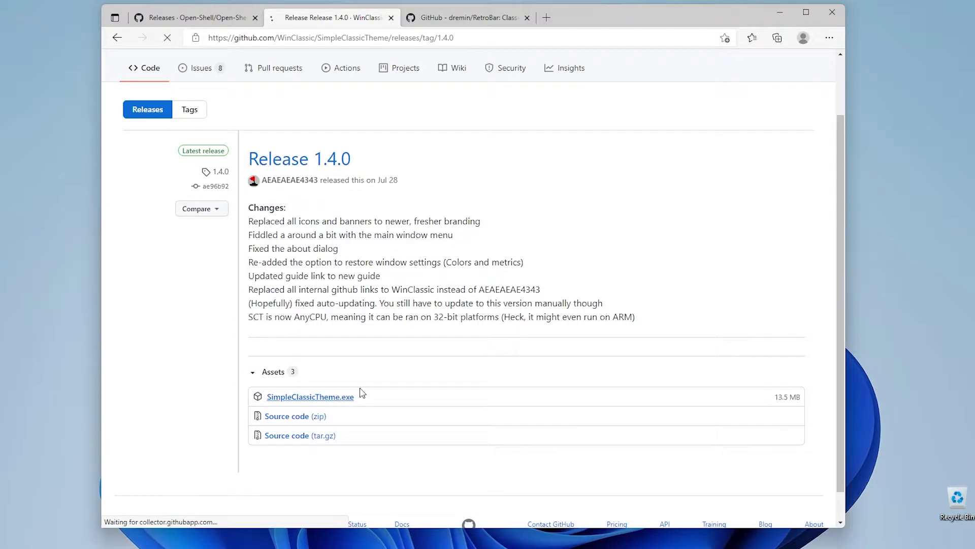
Keep the SmartScreen-blocked download anyway, then open it and approve the UAC prompt
left_click(766, 83)
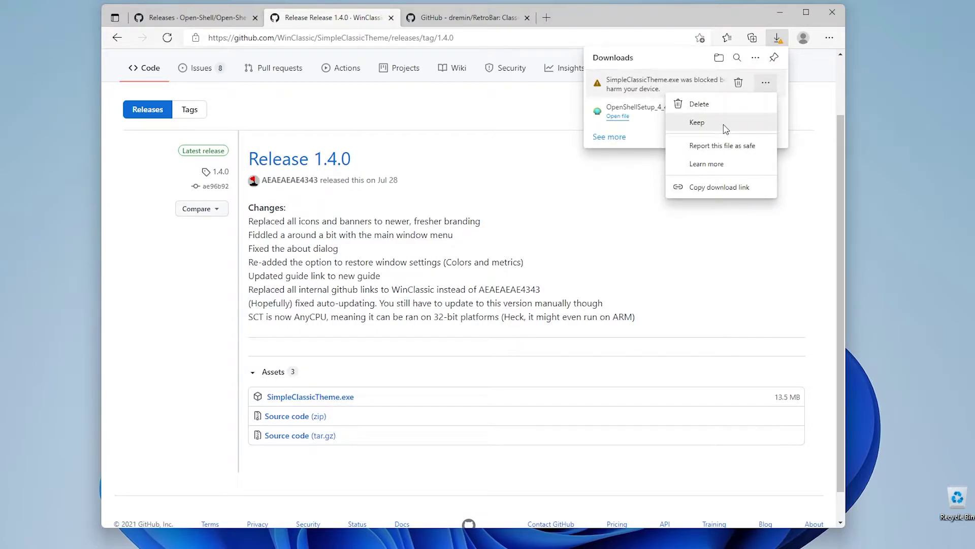
left_click(698, 125)
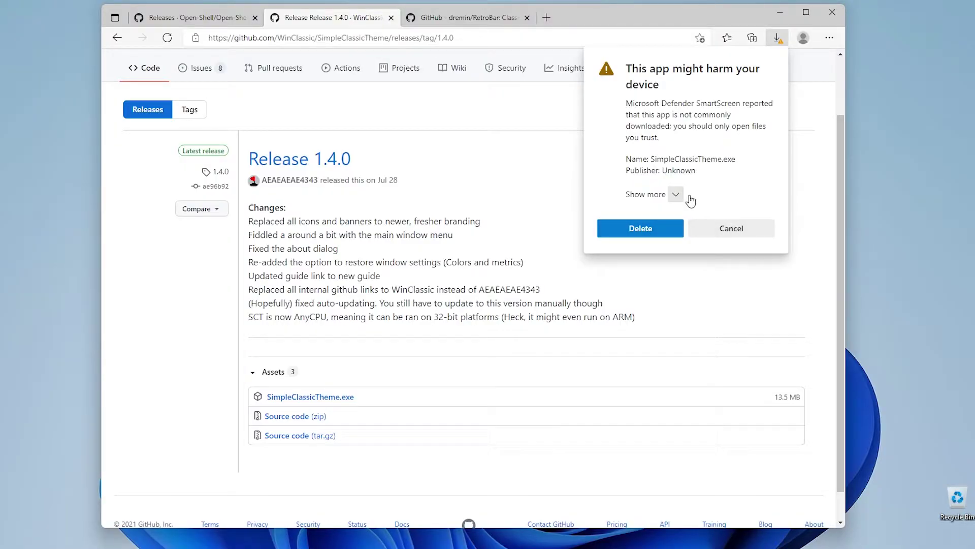
left_click(684, 193)
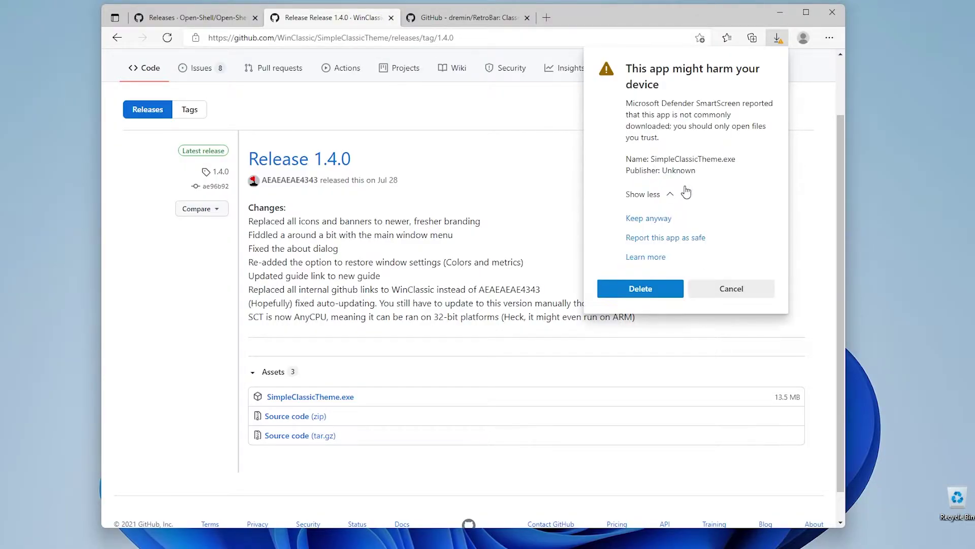
left_click(660, 218)
left_click(676, 88)
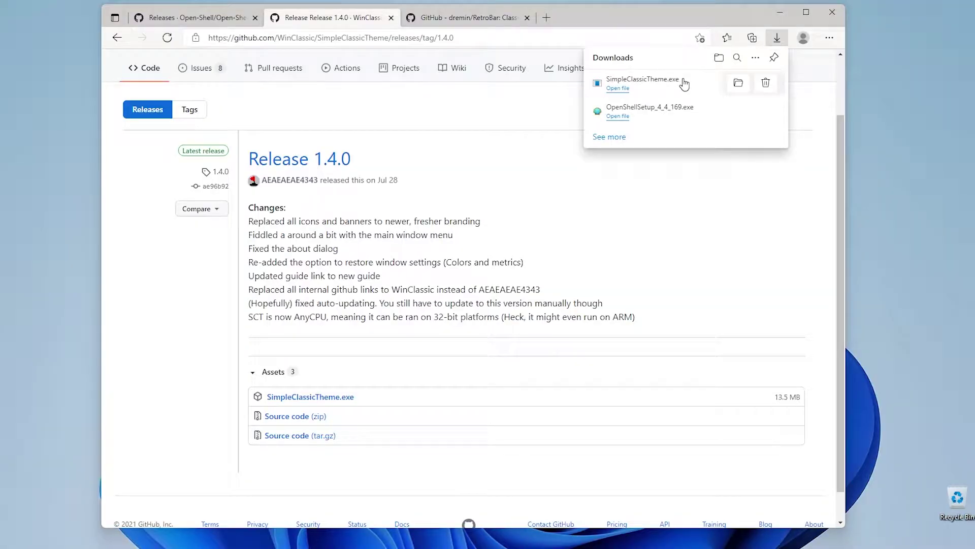
left_click(445, 365)
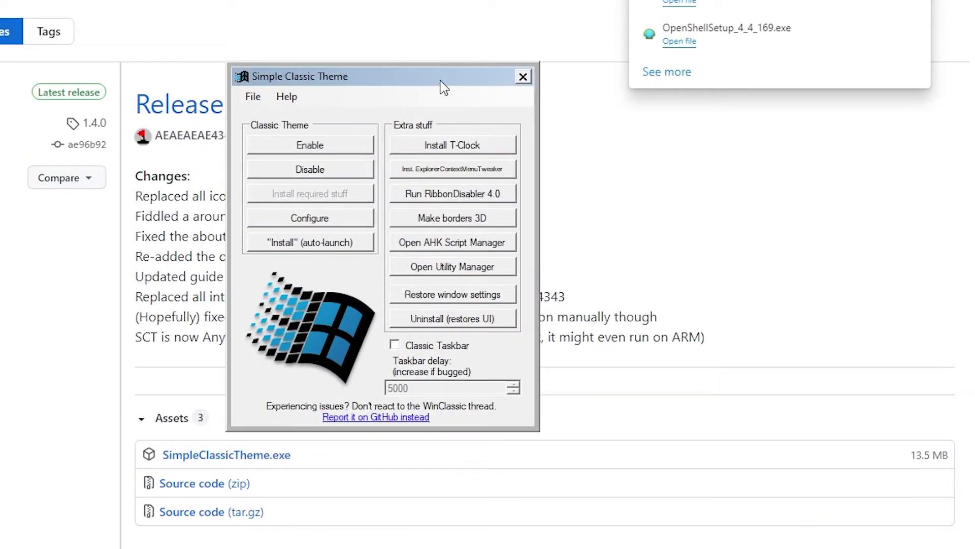
Install T-Clock and ExplorerContextMenuTweaker, then disable the Explorer ribbon with Ribbon Disabler 4.0
left_click_drag(458, 147, 521, 144)
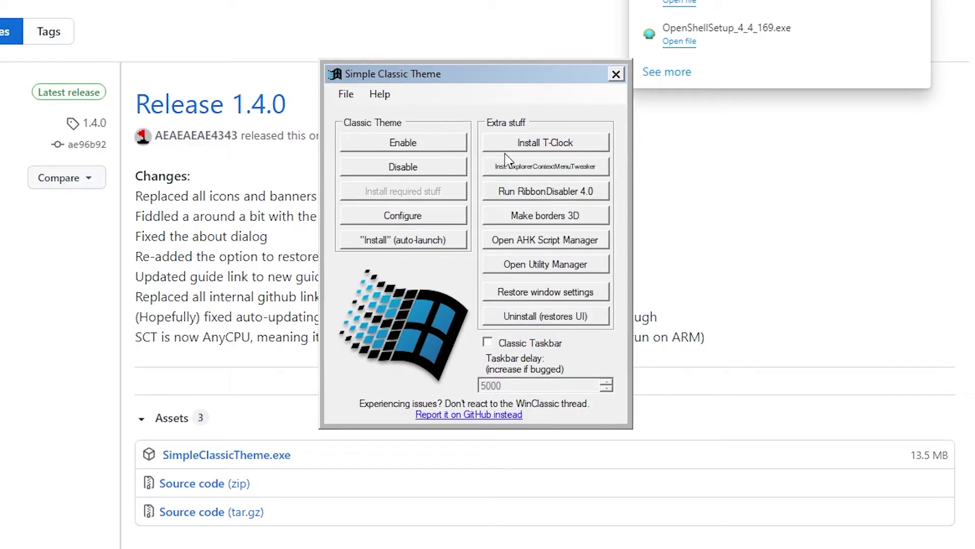
left_click(550, 148)
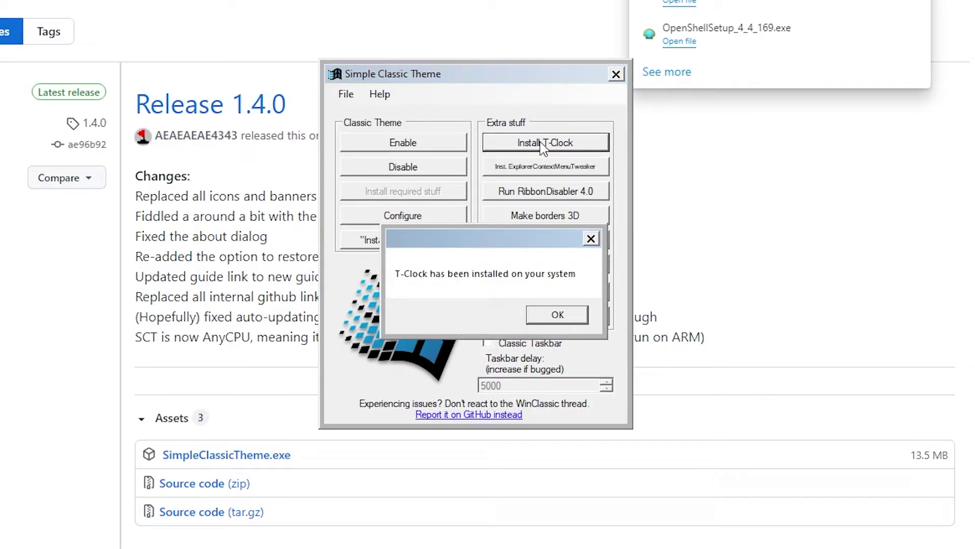
left_click(559, 314)
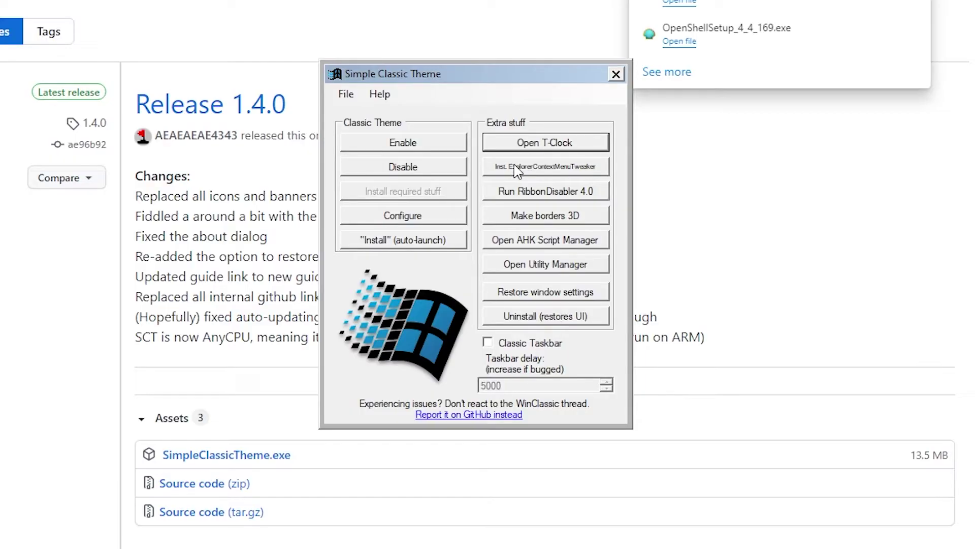
left_click(544, 168)
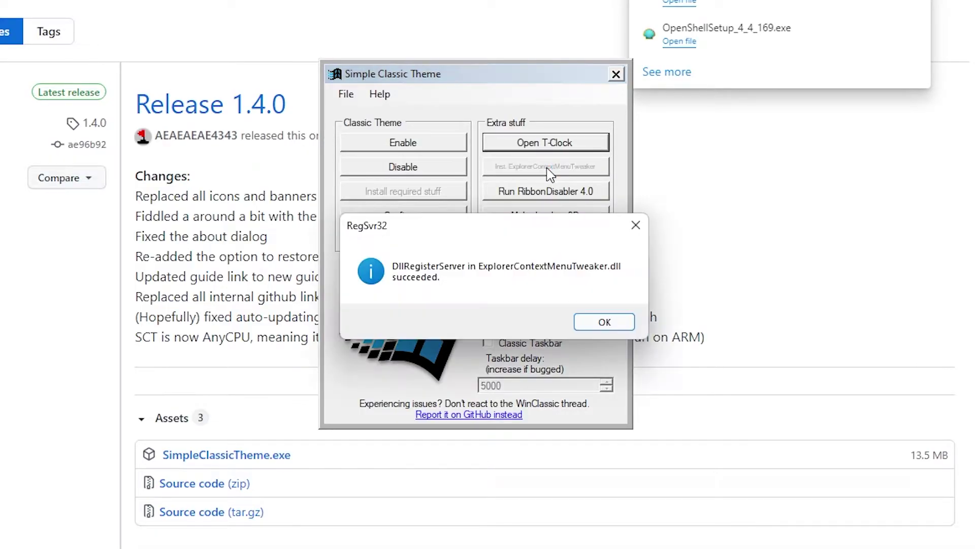
left_click(603, 323)
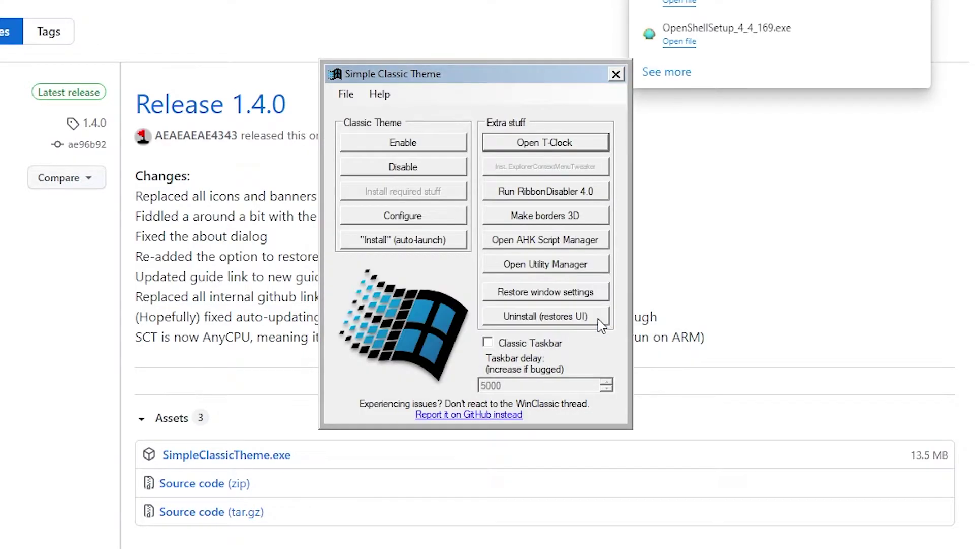
left_click(552, 198)
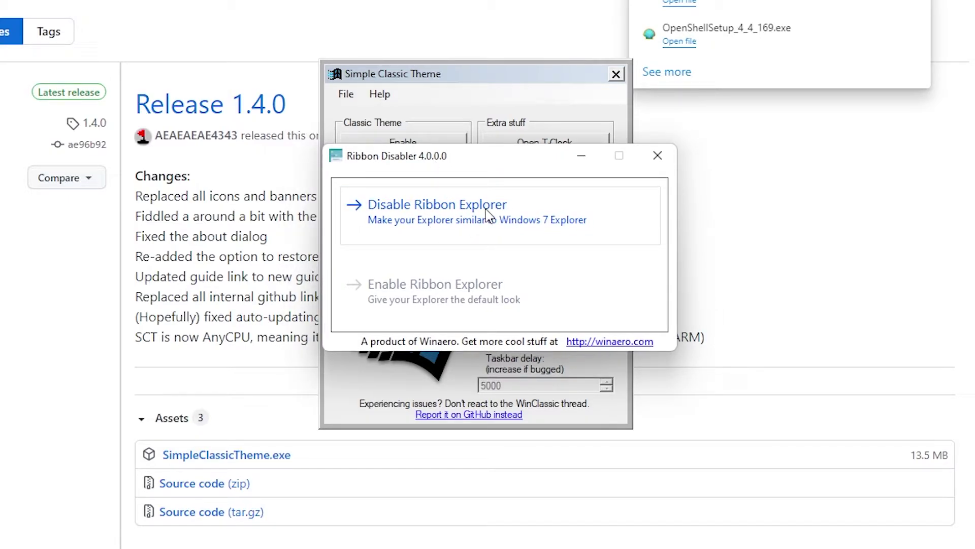
left_click(462, 222)
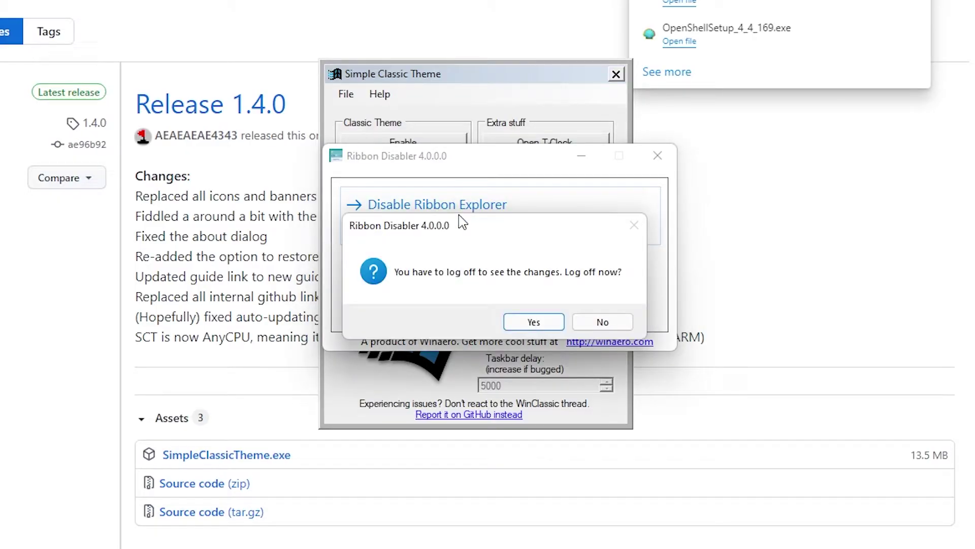
Log off to apply the ribbon change, then sign back in
left_click(536, 321)
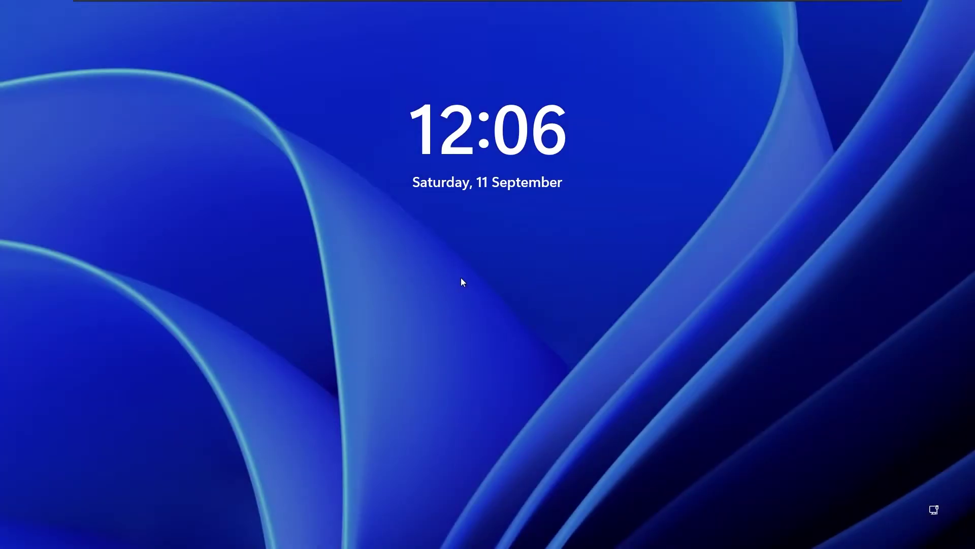
left_click(462, 278)
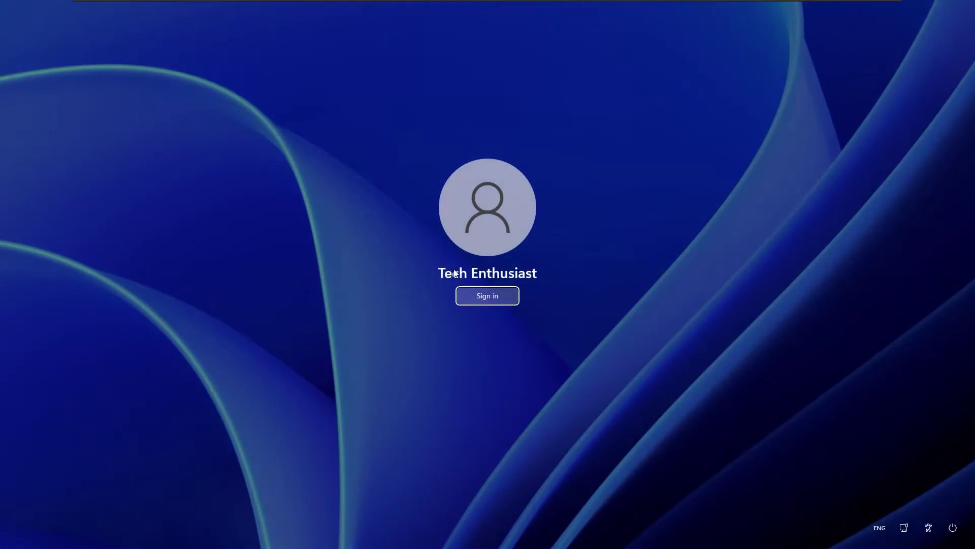
left_click(489, 298)
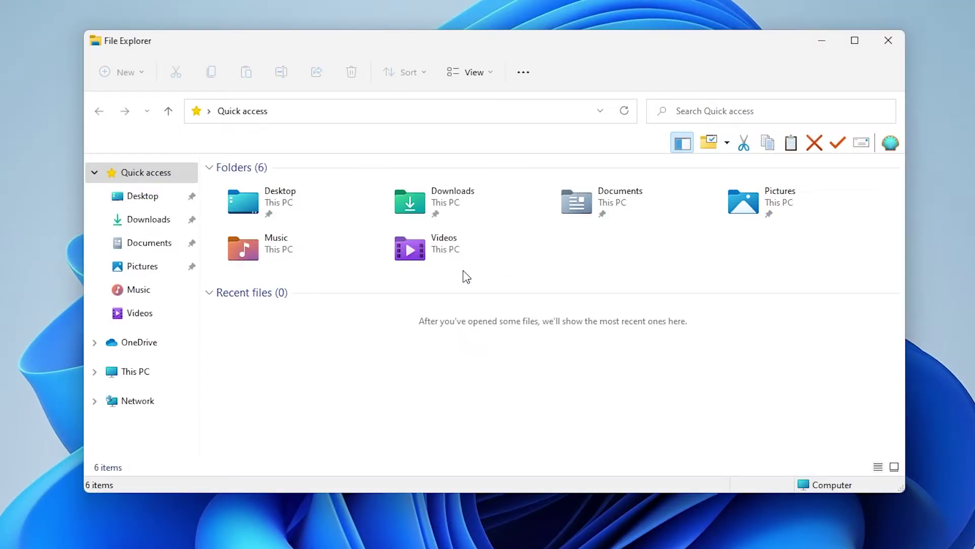
Run SimpleClassicTheme from the Downloads folder and approve the UAC prompt
double_click(422, 196)
left_click(394, 211)
double_click(396, 212)
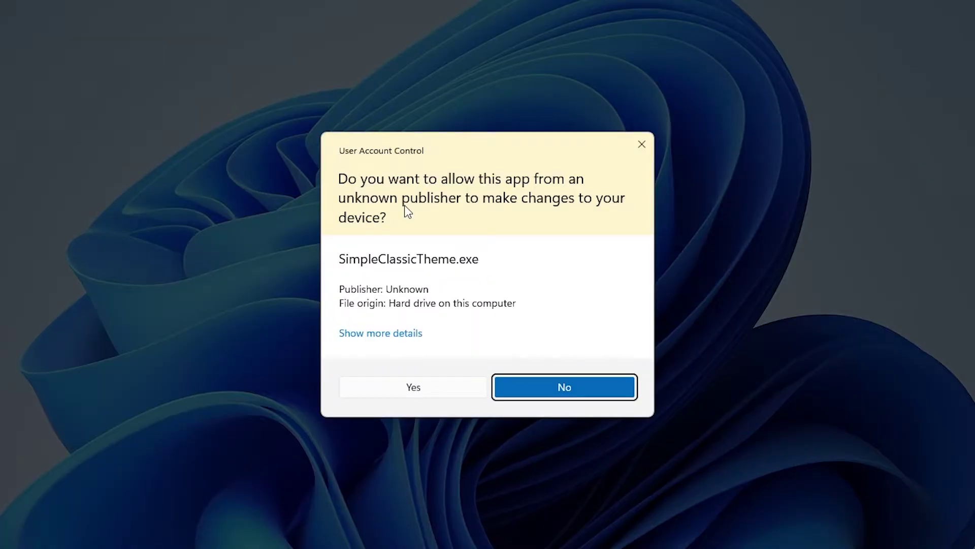
left_click(414, 392)
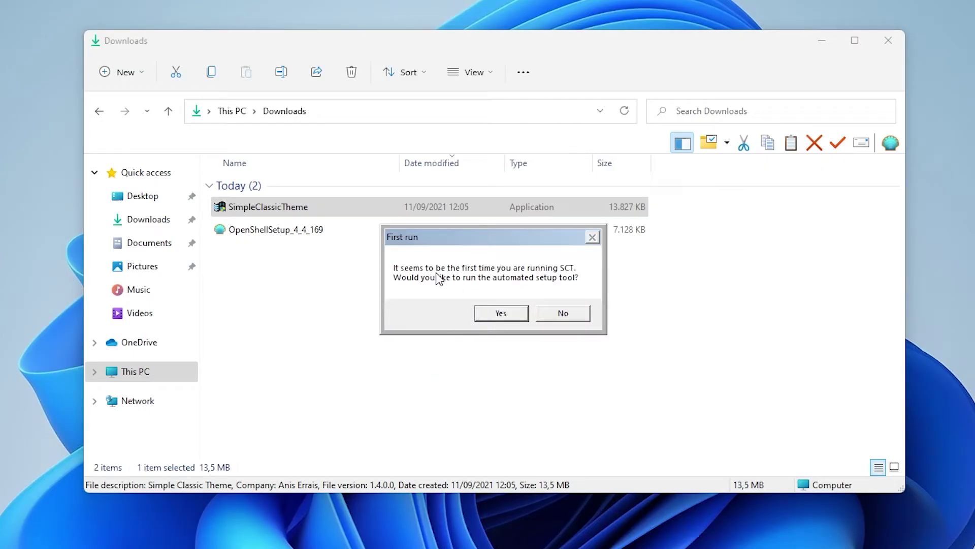
left_click_drag(440, 248, 442, 249)
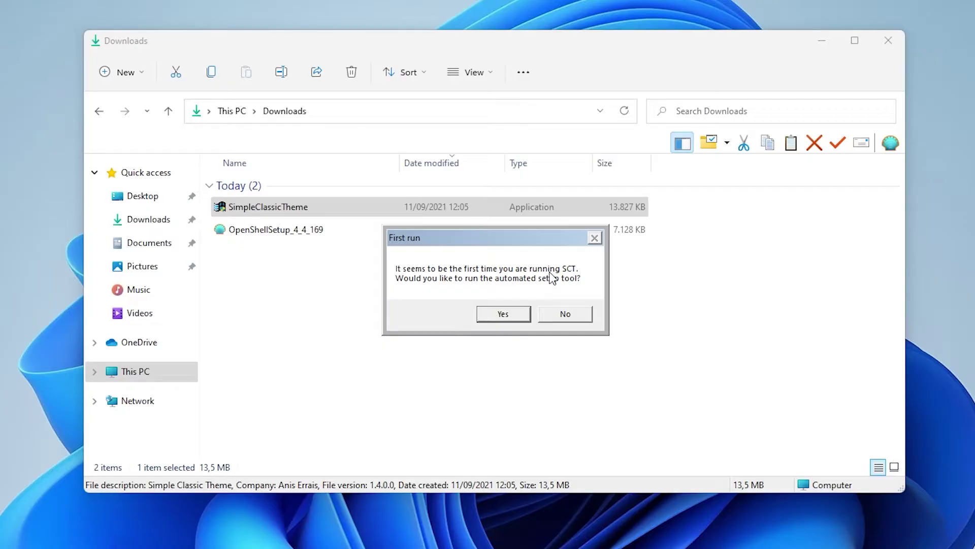
Run the setup wizard, accept the licence, choose 'Do not install any Classic Taskbar solution', and install
left_click(498, 313)
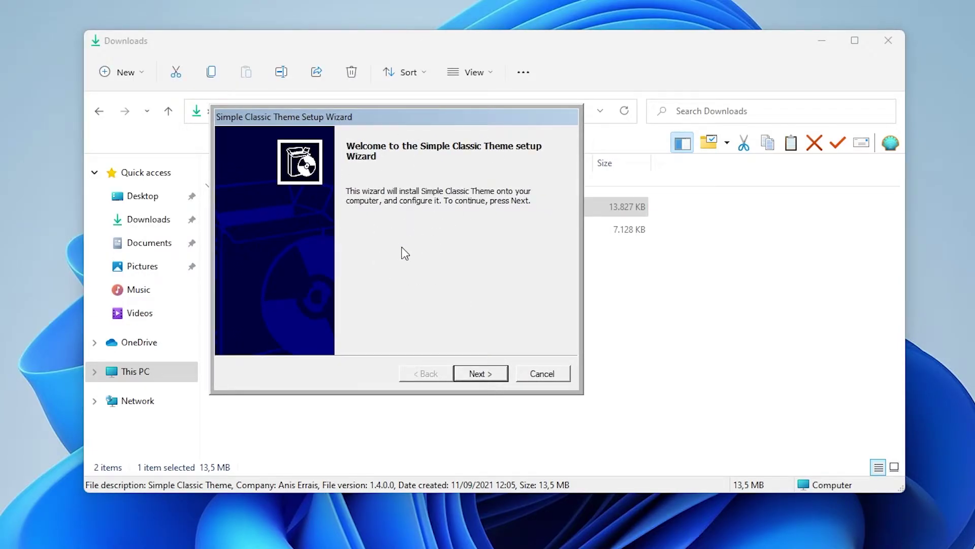
left_click(496, 374)
left_click(313, 328)
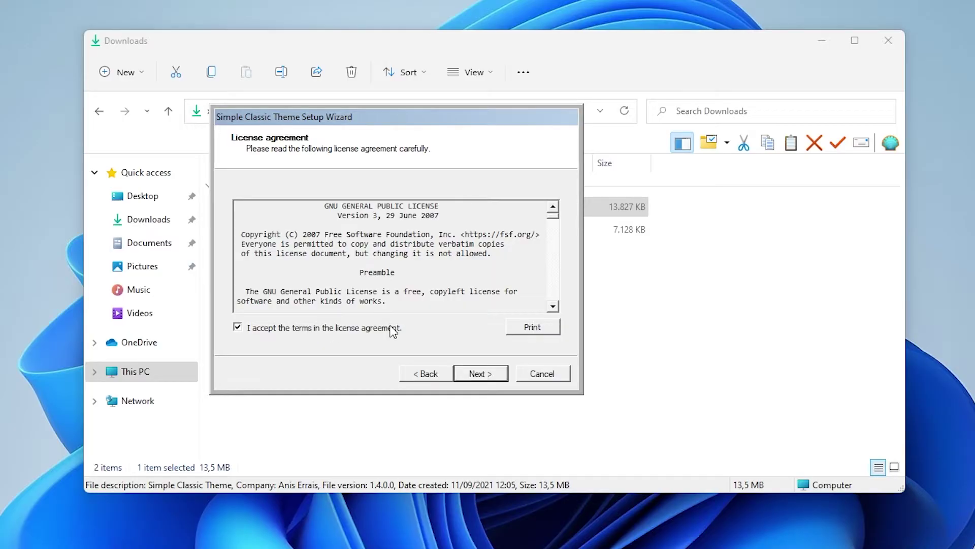
left_click(489, 373)
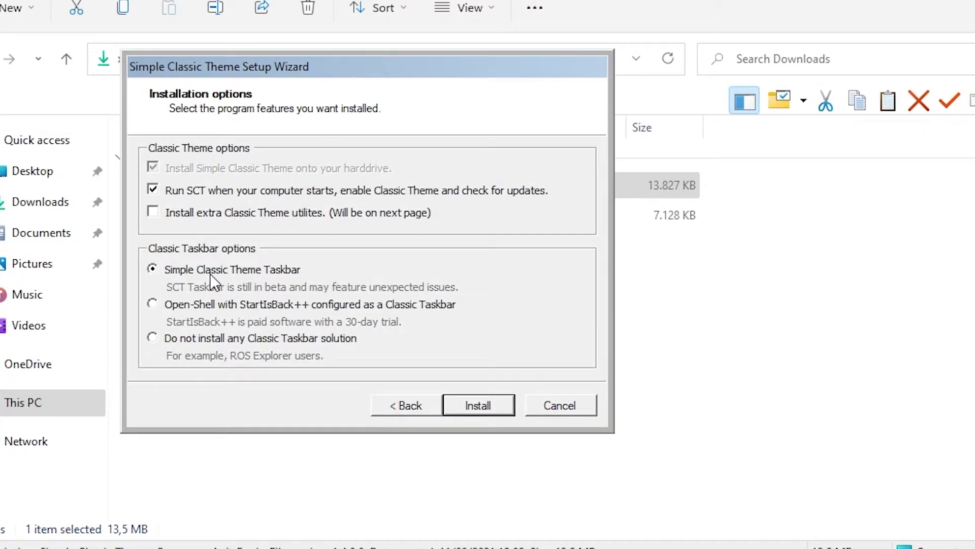
left_click(222, 341)
left_click_drag(380, 82, 482, 84)
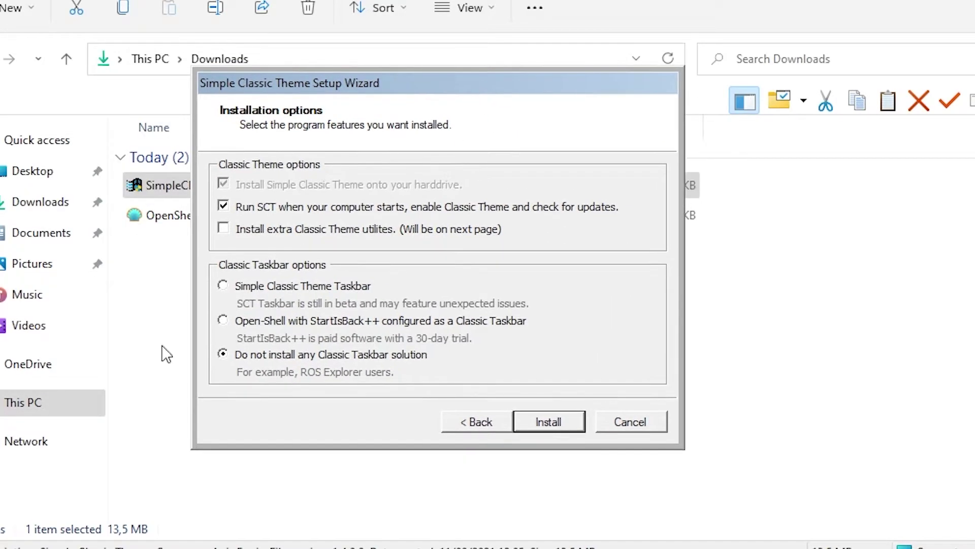
left_click(559, 421)
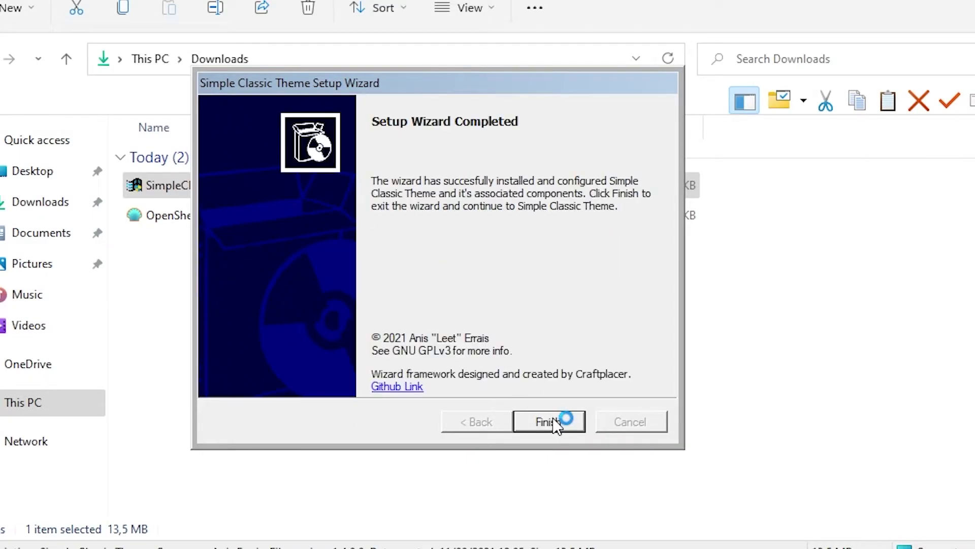
left_click(561, 420)
Apply 'Make borders 3D', confirming the registry addition and dismissing the success message
left_click_drag(184, 65, 502, 160)
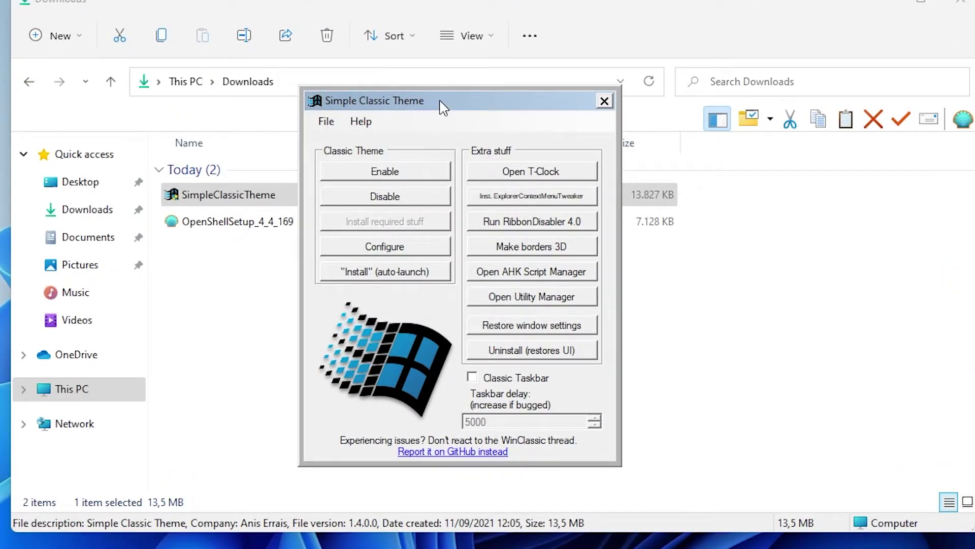
left_click_drag(441, 105, 443, 92)
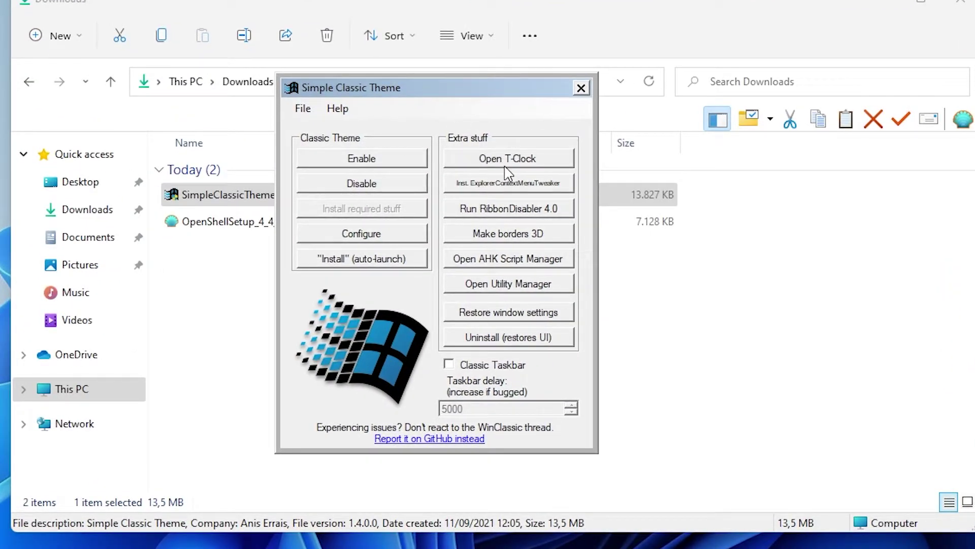
left_click(511, 237)
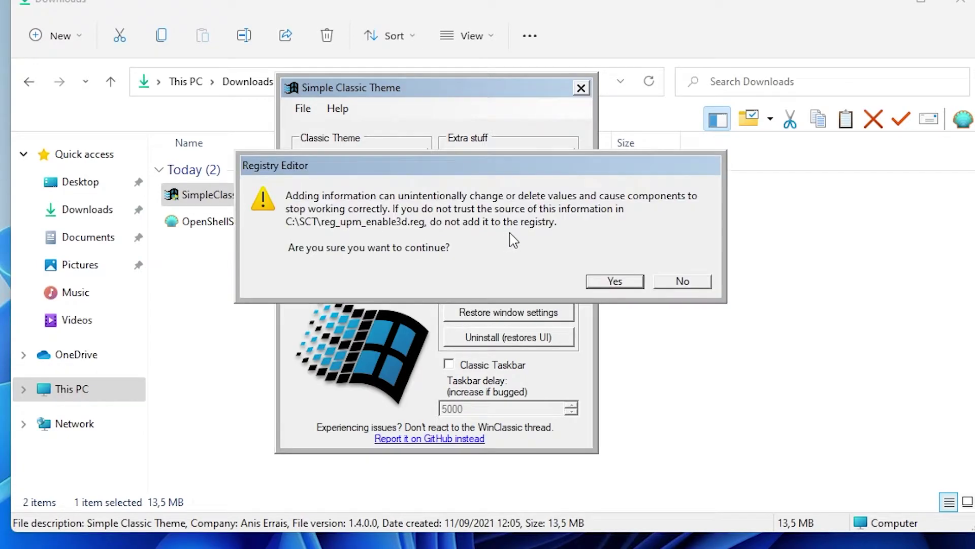
left_click(613, 280)
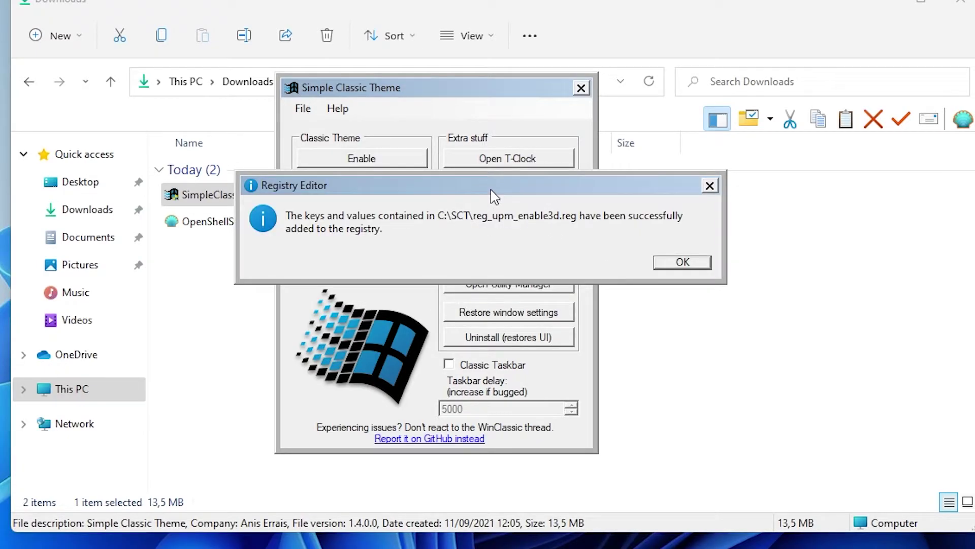
left_click_drag(490, 191, 488, 194)
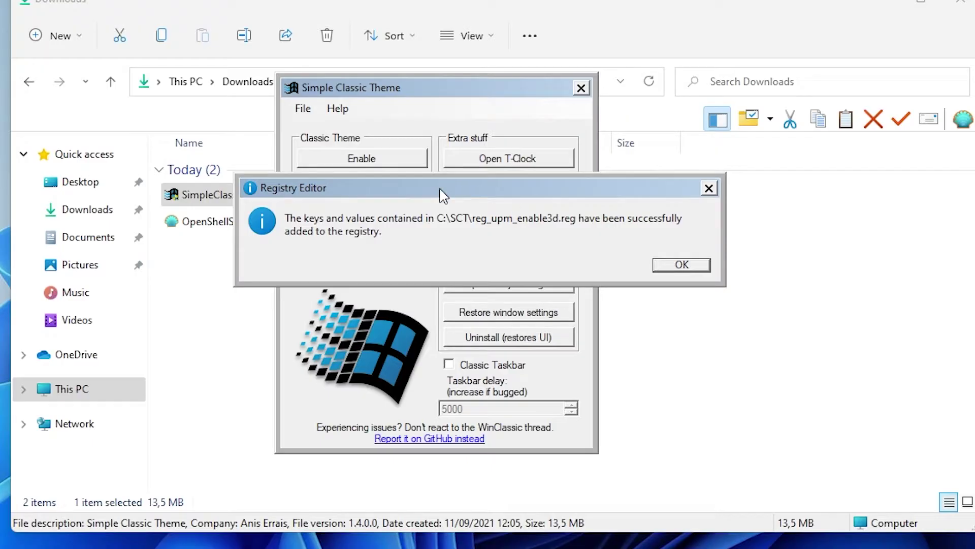
left_click(683, 267)
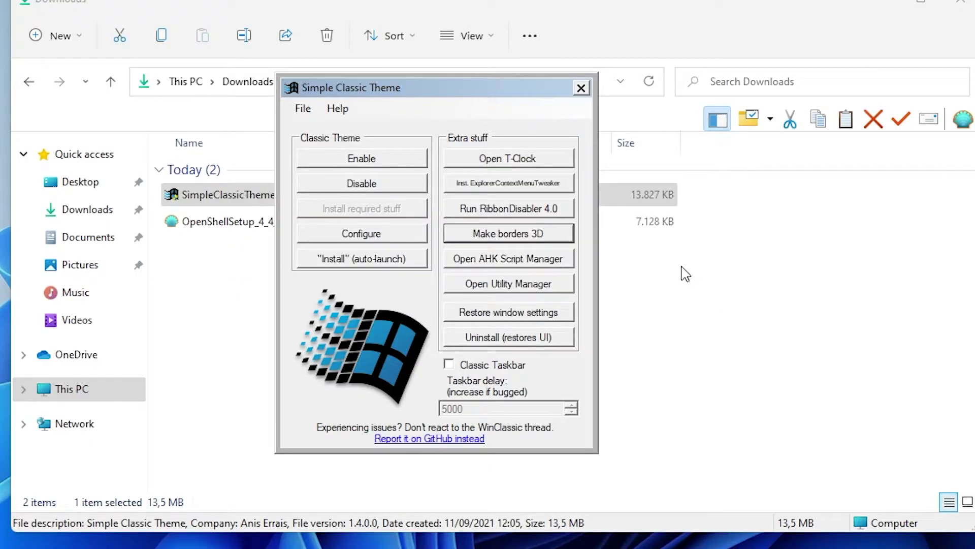
In Configure's Display Properties, pick the Windows Classic scheme and apply it
left_click(398, 237)
left_click_drag(105, 20, 277, 37)
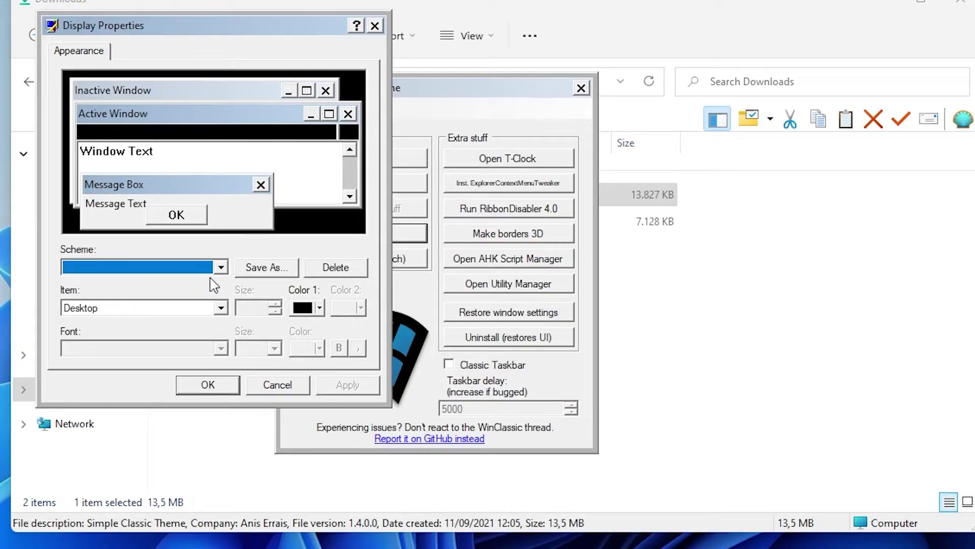
left_click(221, 267)
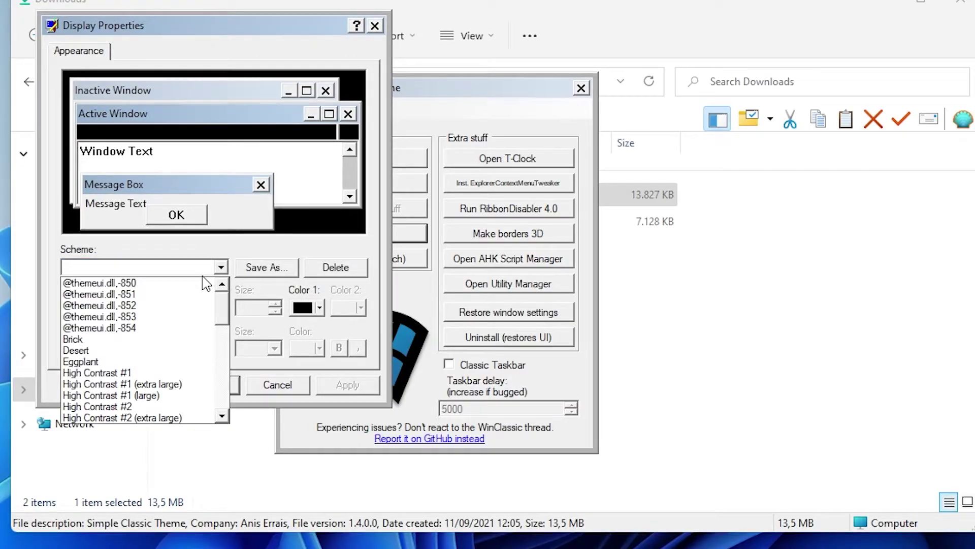
left_click_drag(225, 300, 224, 406)
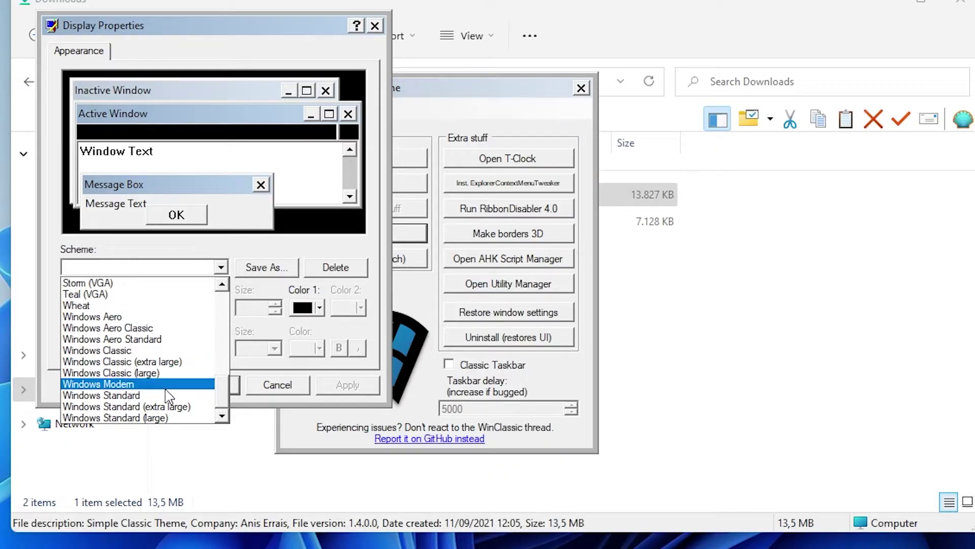
left_click(171, 350)
left_click(351, 383)
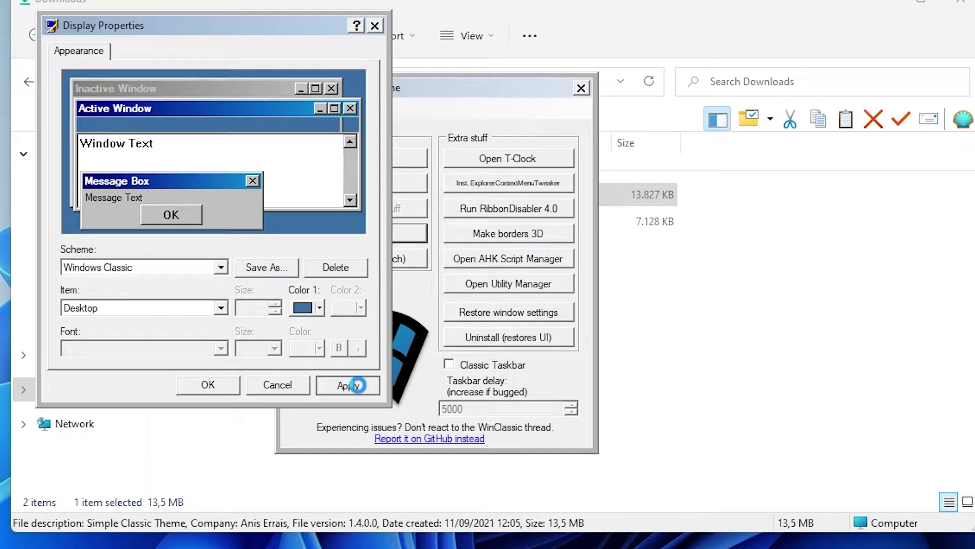
Close the appearance settings, enable the classic theme, then close Simple Classic Theme and Downloads
left_click(218, 386)
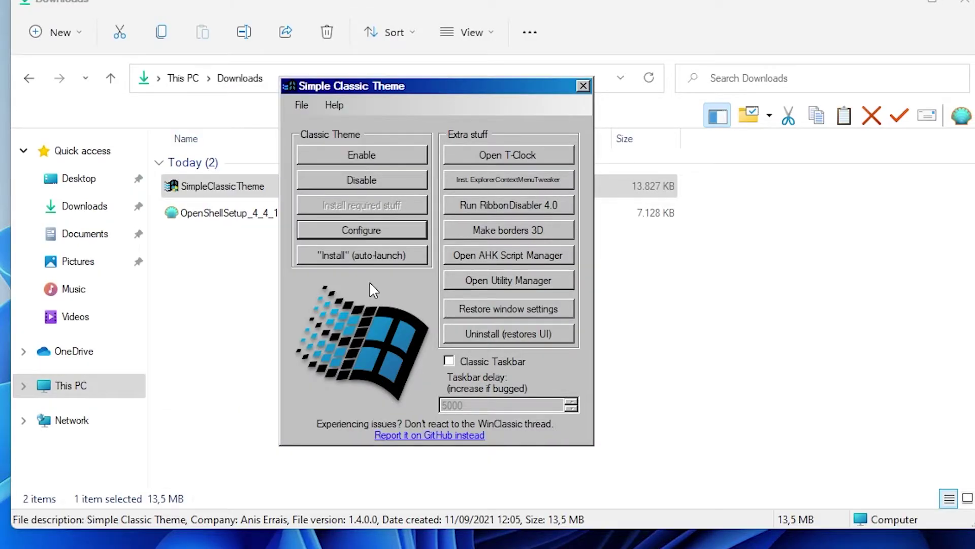
left_click(374, 149)
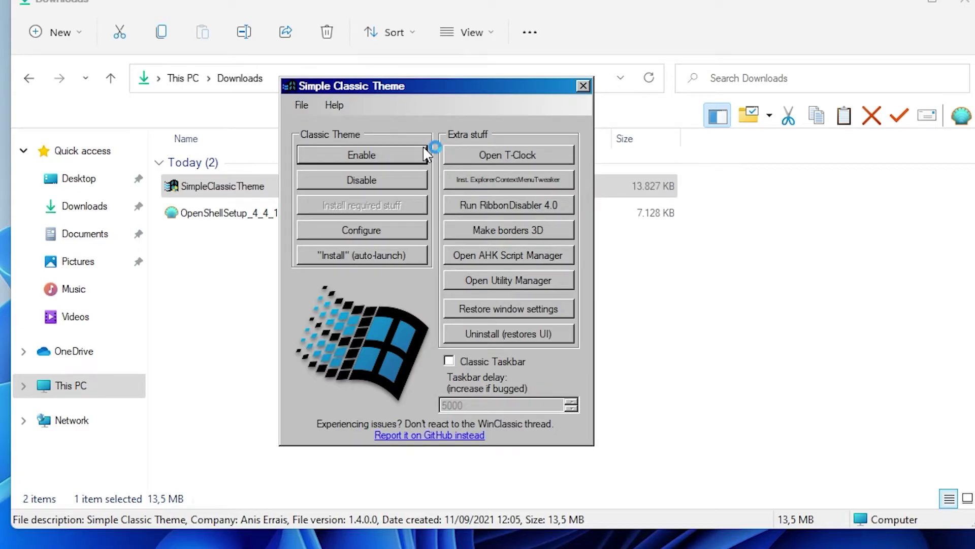
left_click(583, 86)
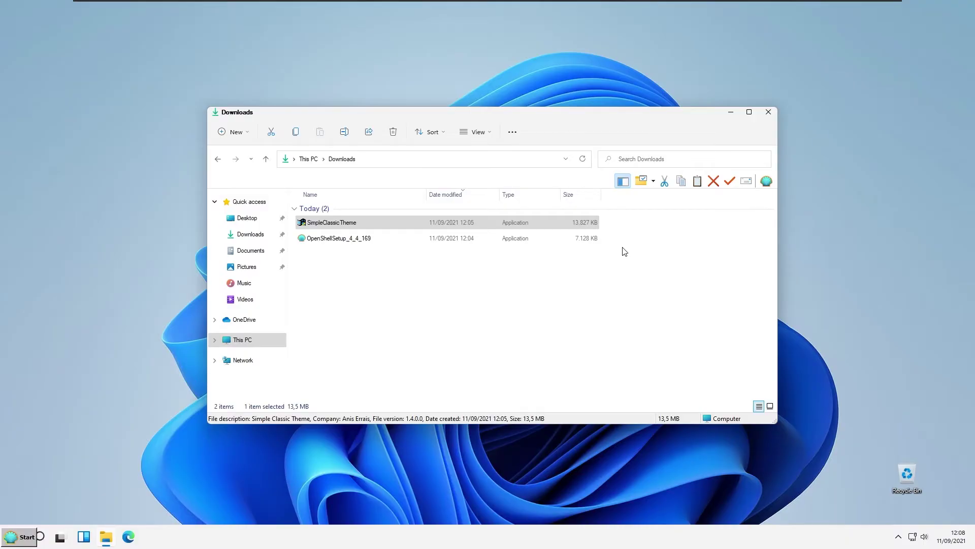
left_click(769, 112)
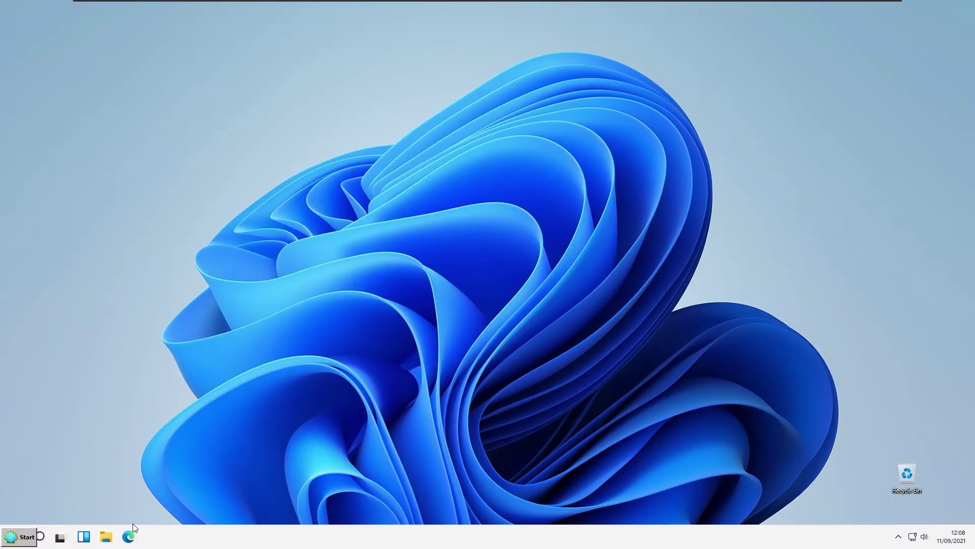
Search Google for 'retrobar' in Edge and open the RetroBar GitHub repository
left_click(125, 539)
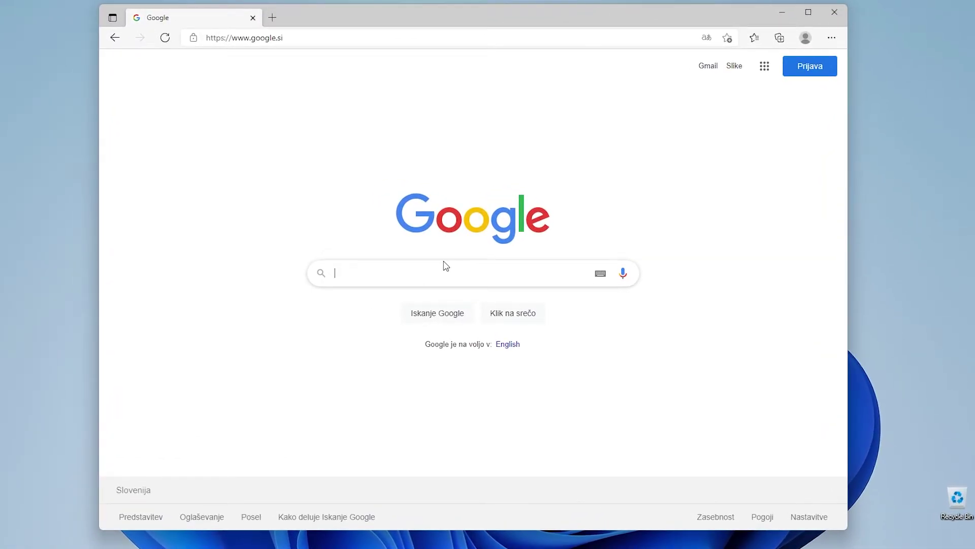
type("retrobar")
key("Return")
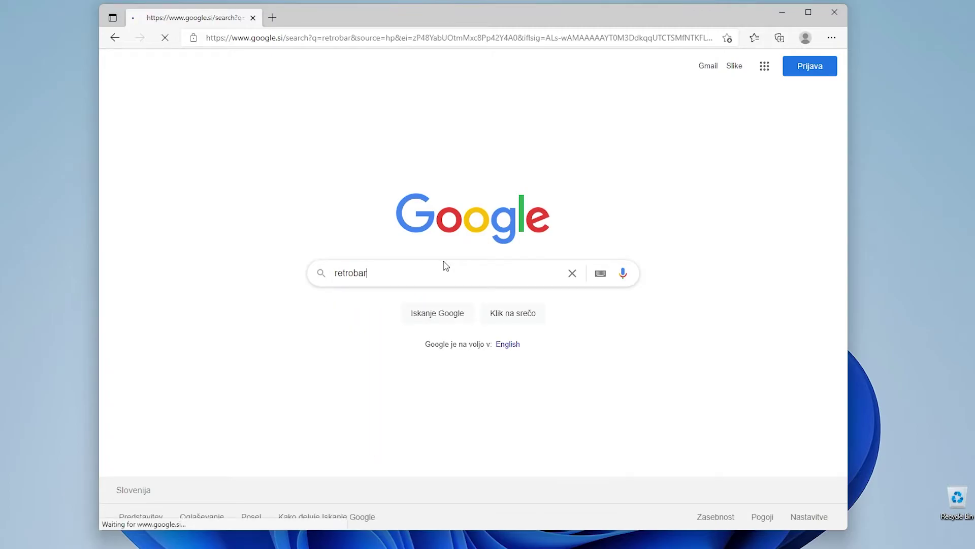
left_click(356, 174)
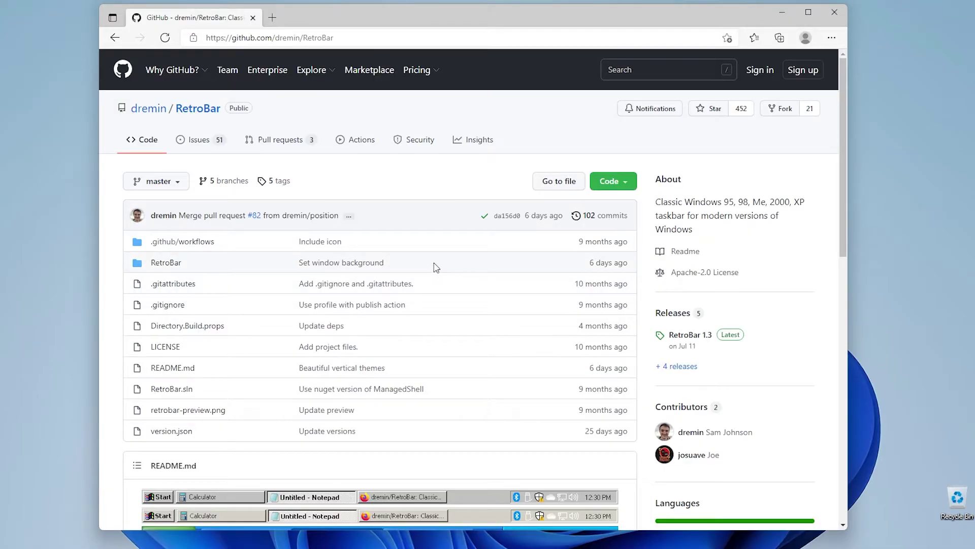
Download RetroBar.zip from the latest RetroBar 1.3 release and show it in File Explorer
left_click(681, 366)
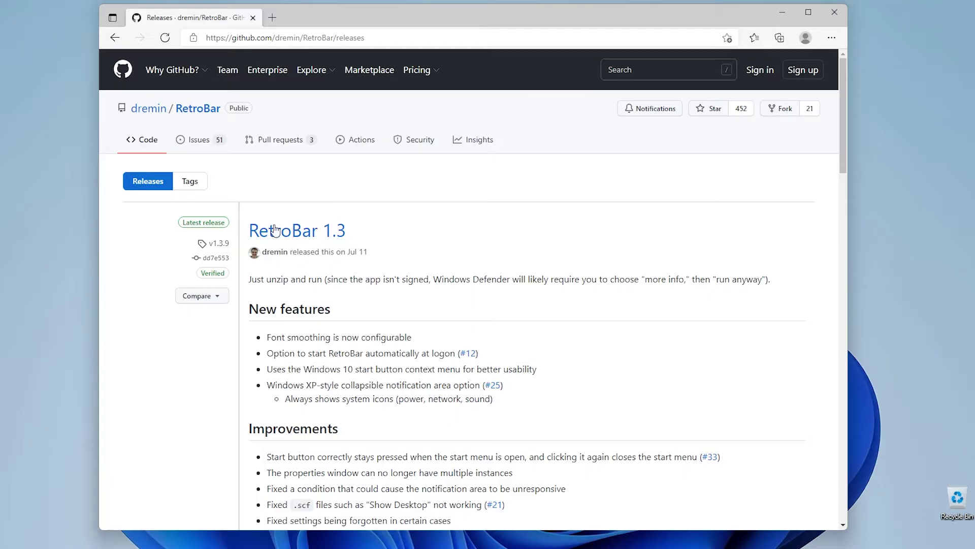
scroll(411, 254, "down", 4)
left_click(295, 425)
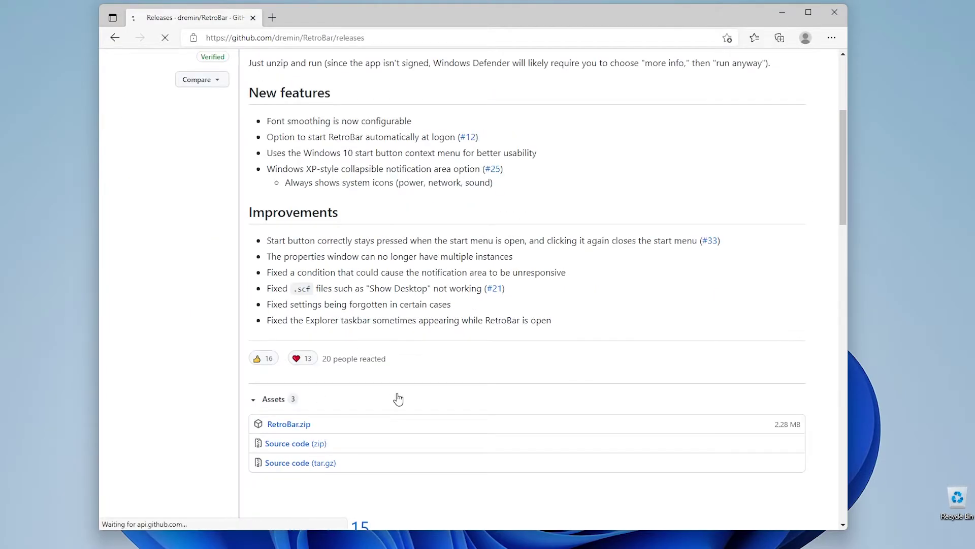
left_click(741, 86)
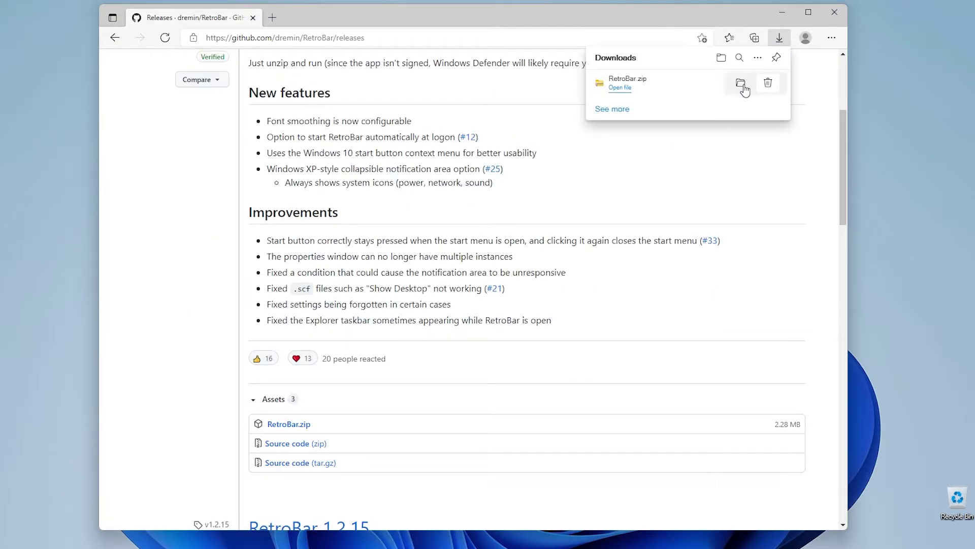
Extract RetroBar.zip into Downloads\RetroBar and select the RetroBar program inside
left_click(622, 88)
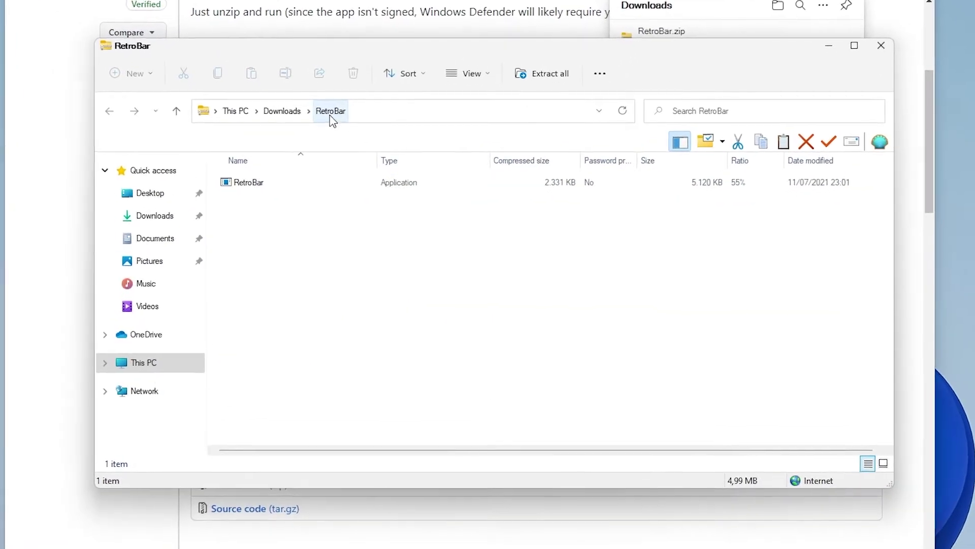
left_click(552, 75)
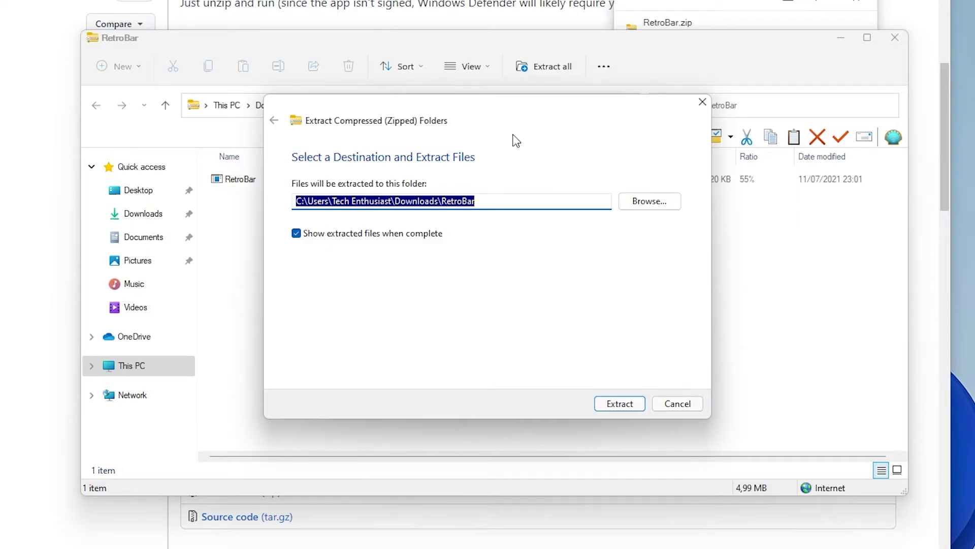
left_click(626, 405)
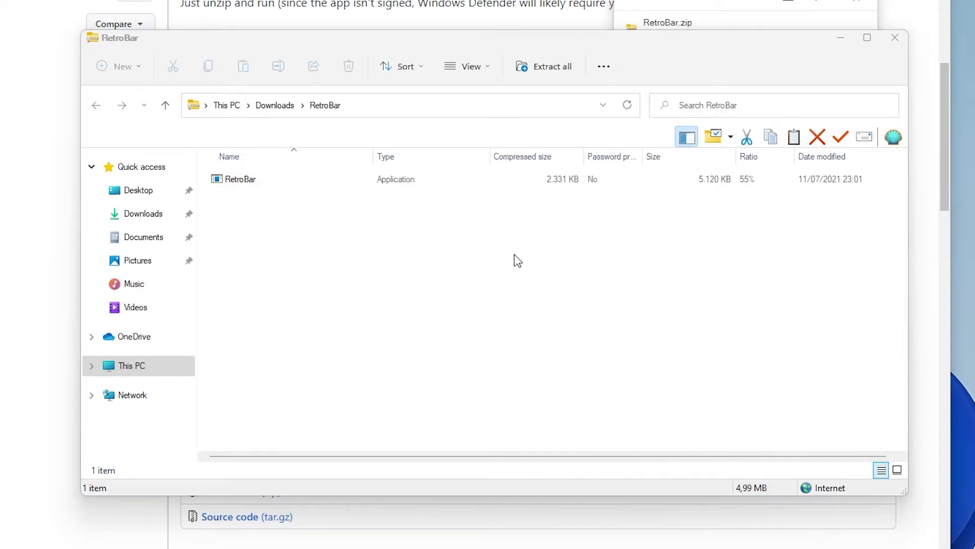
left_click(439, 197)
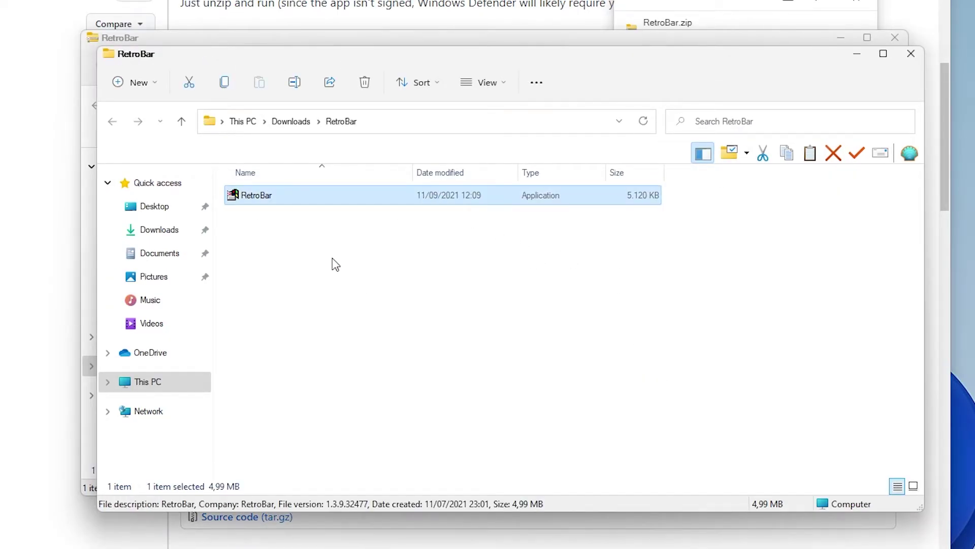
Cut the RetroBar program and go to Local Disk (C:)
right_click(316, 193)
left_click(336, 208)
left_click(190, 382)
double_click(286, 300)
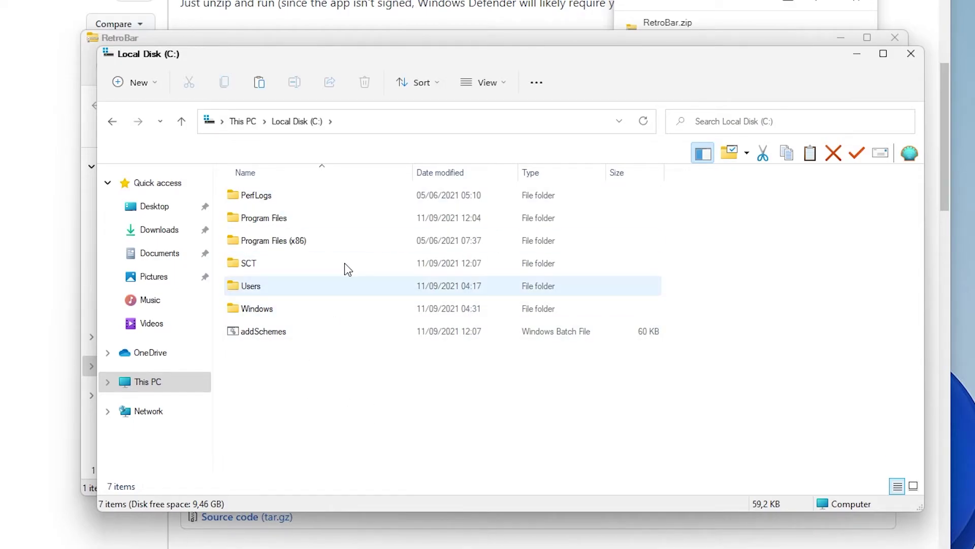
Create a new folder named Tweaks on drive C and open it
right_click(287, 382)
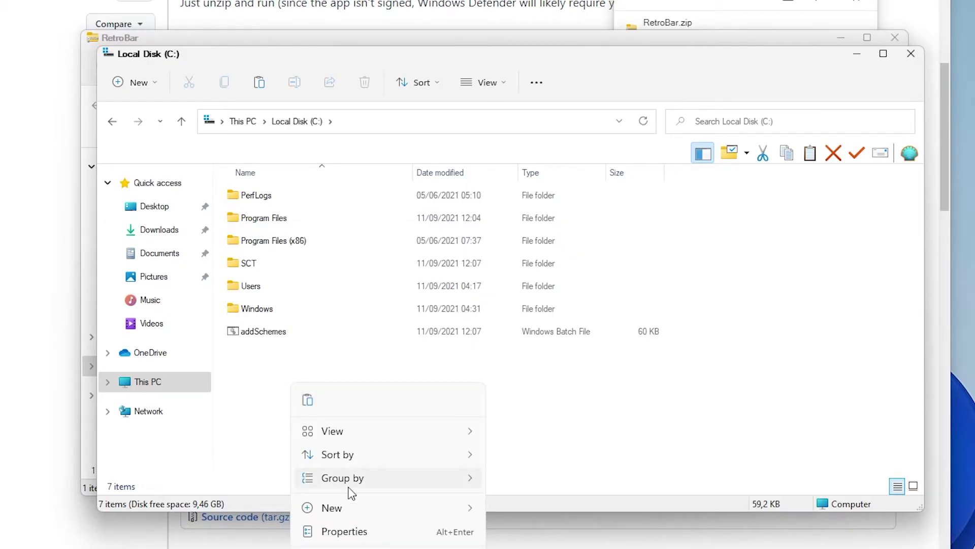
mouse_move(358, 508)
left_click(510, 514)
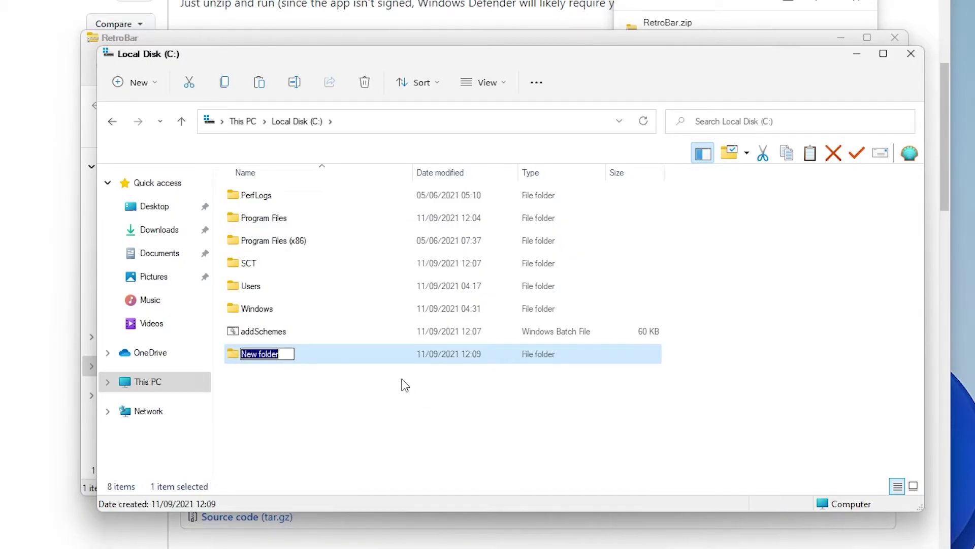
type("T")
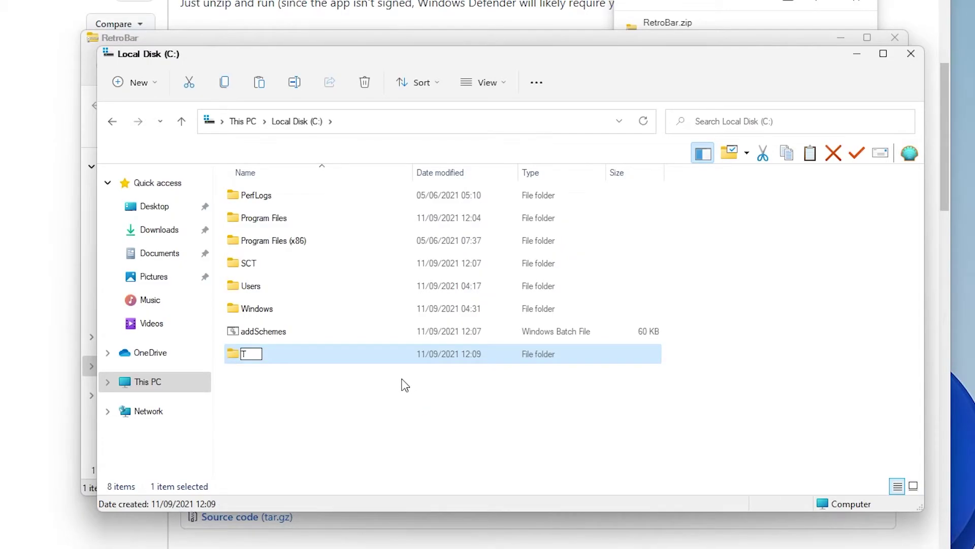
type("weaks")
key("Return")
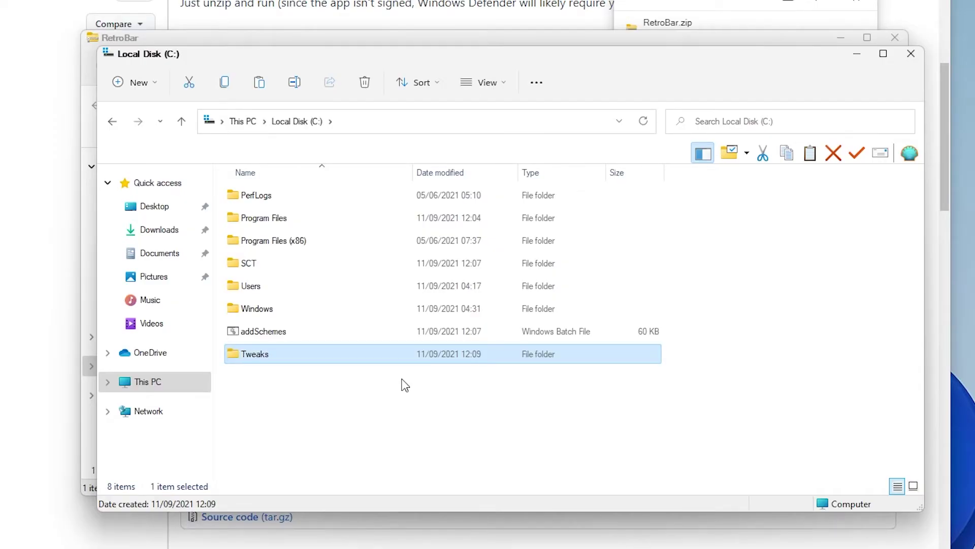
double_click(433, 360)
Paste RetroBar into Tweaks, close the old Downloads RetroBar window, and try running RetroBar
left_click(261, 82)
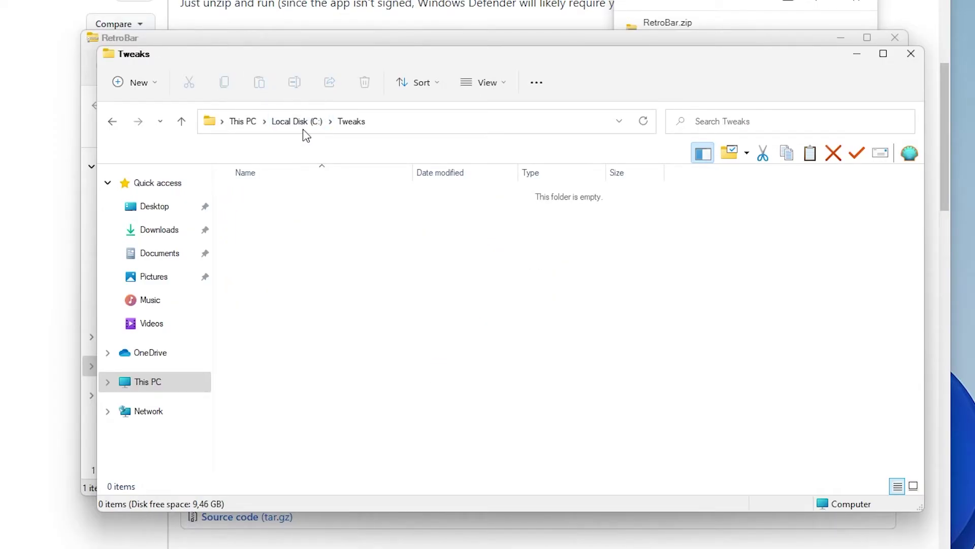
left_click(747, 41)
left_click(894, 38)
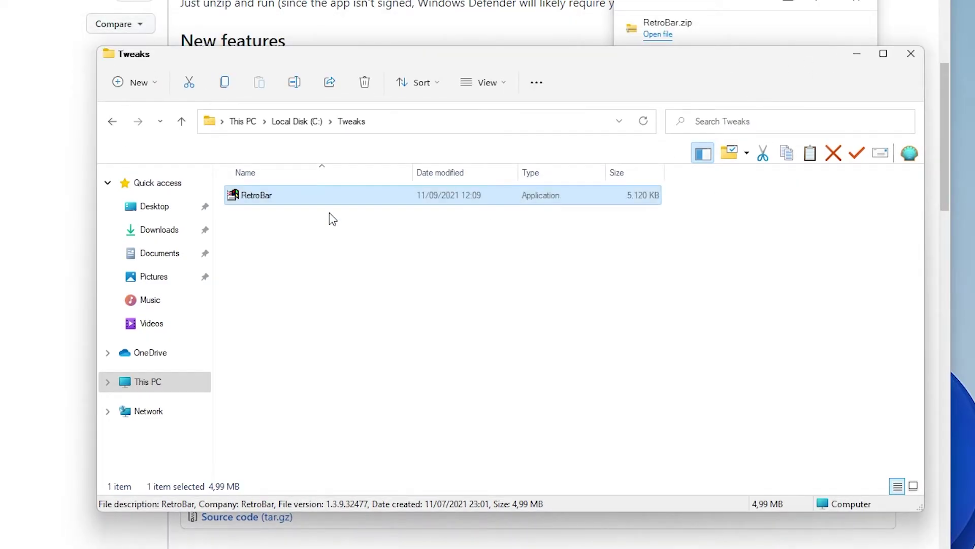
double_click(318, 196)
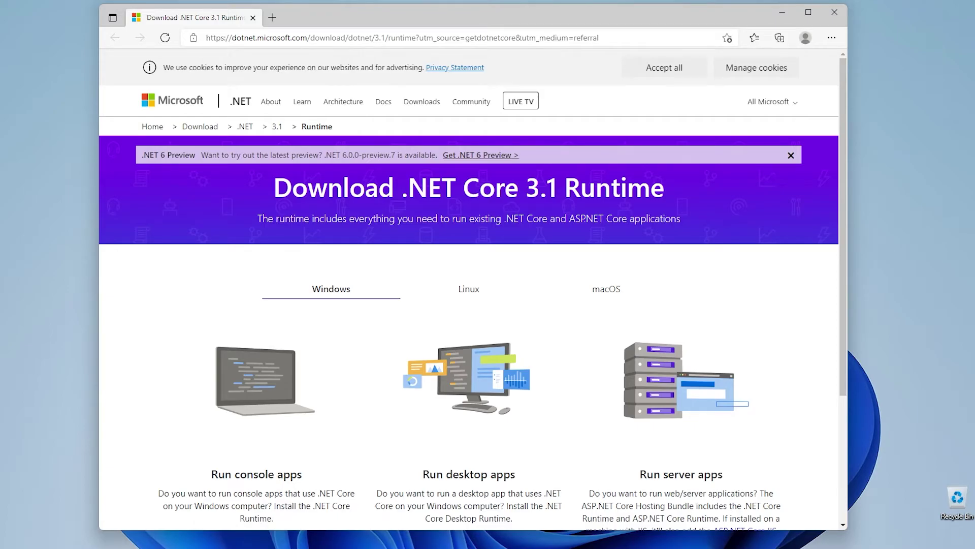
Download the .NET Core 3.1 Desktop Runtime x64 installer and start installing it
scroll(497, 293, "down", 3)
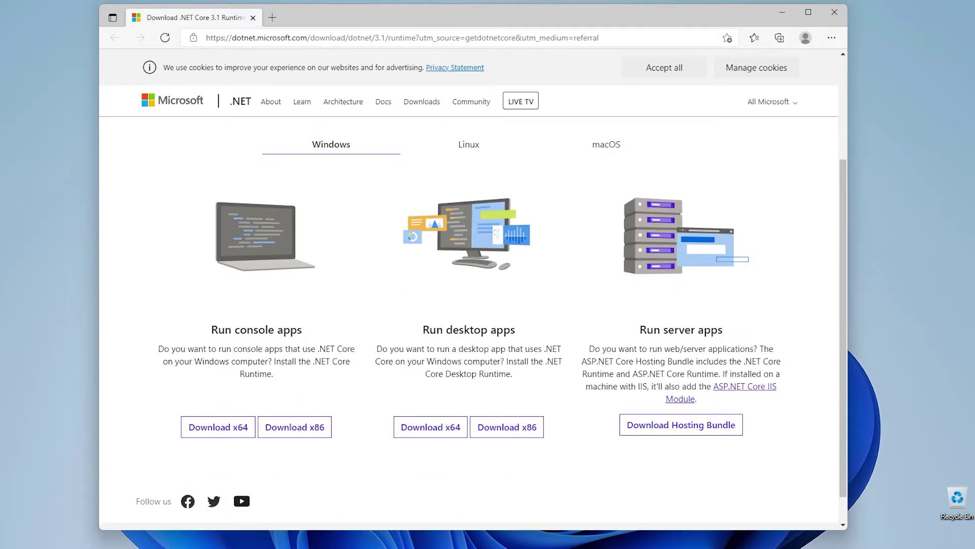
triple_click(528, 331)
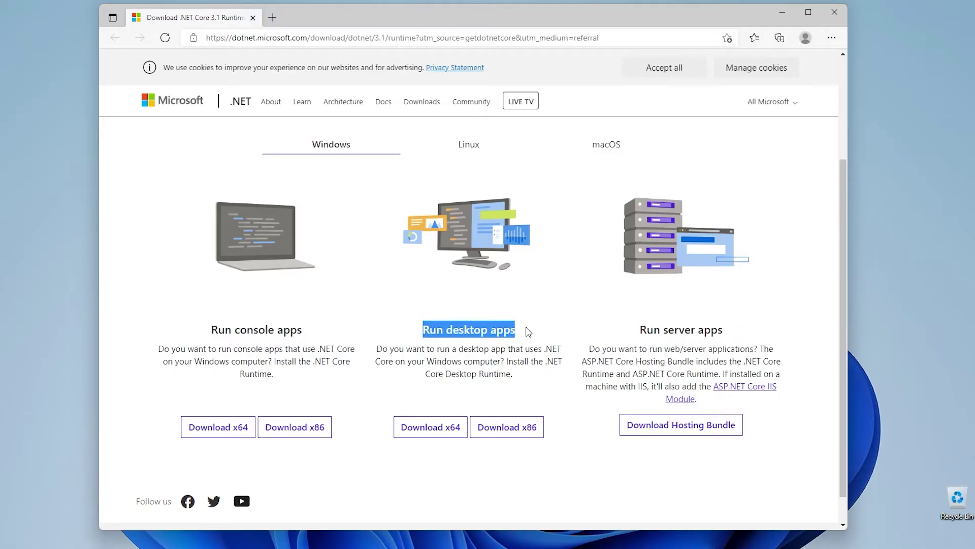
left_click(440, 428)
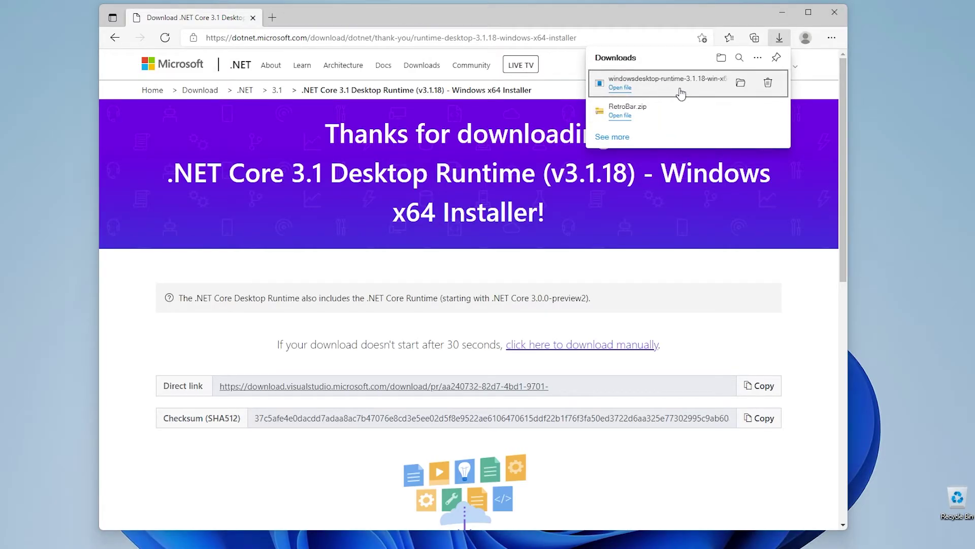
left_click(678, 88)
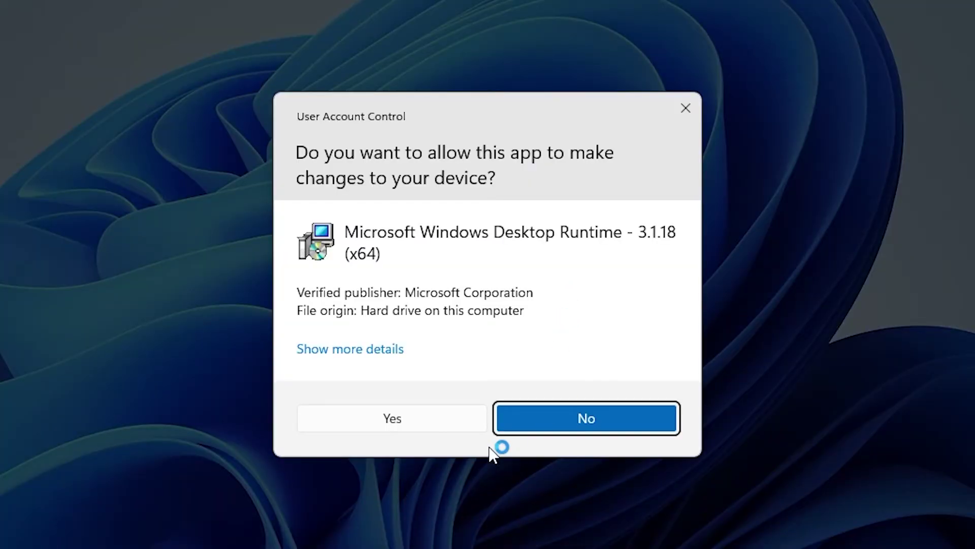
left_click(446, 419)
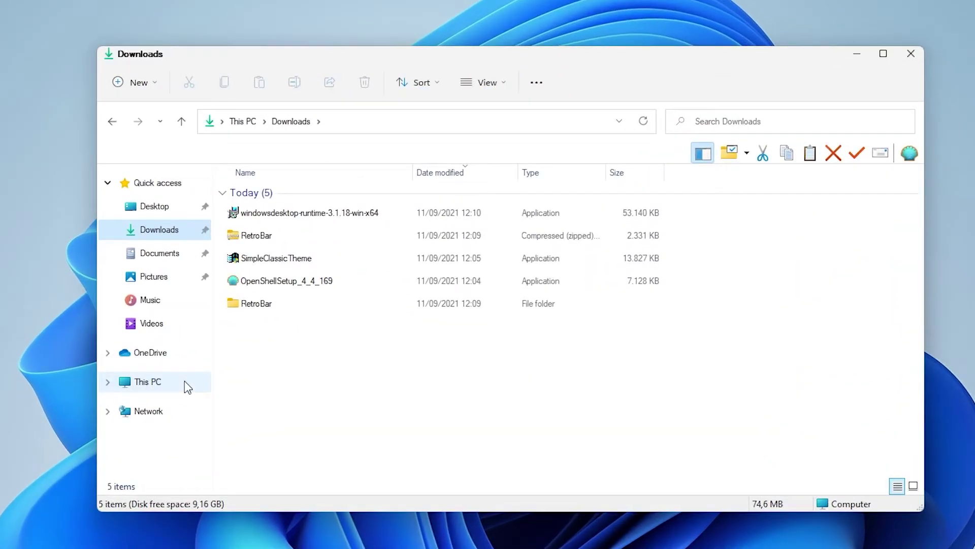
Launch RetroBar from C:\Tweaks and check the classic Start menu
left_click(166, 385)
double_click(292, 314)
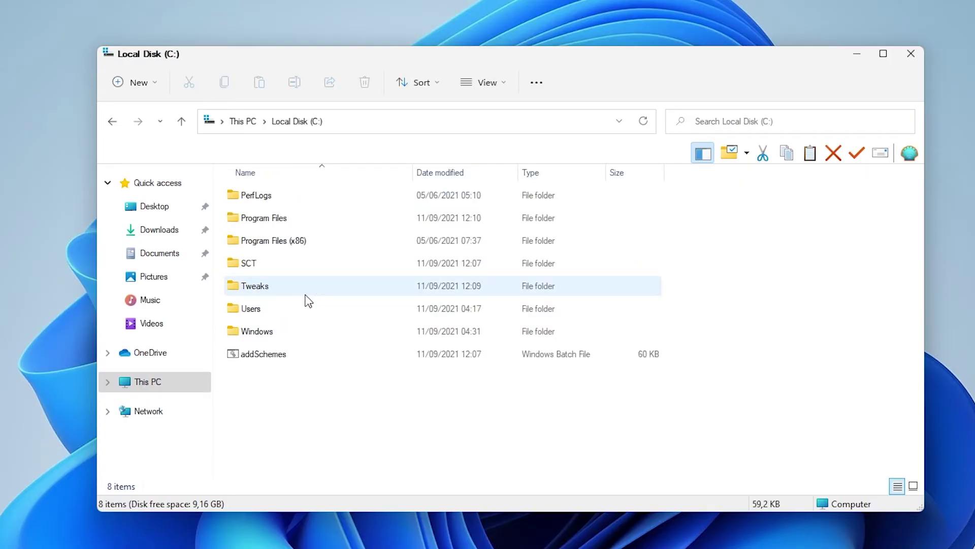
double_click(292, 290)
double_click(309, 199)
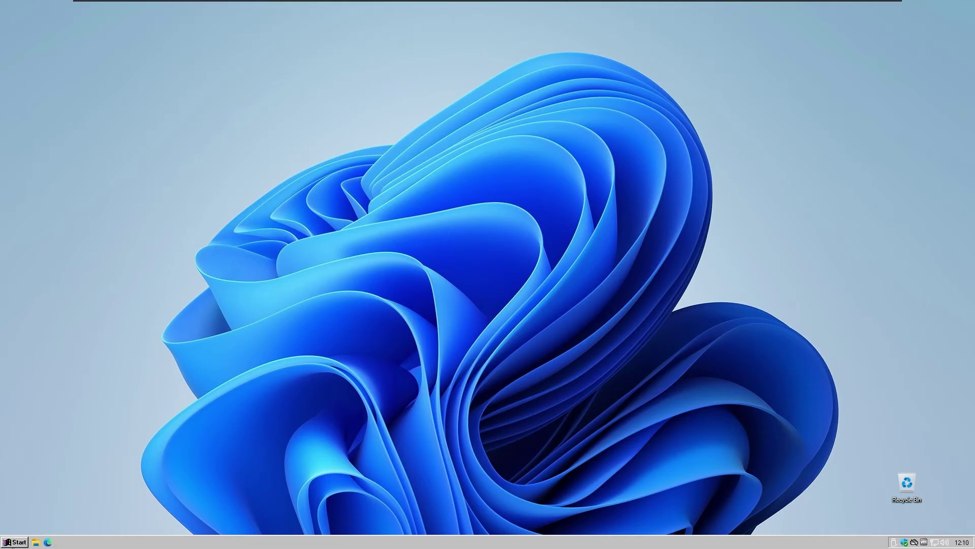
left_click(15, 542)
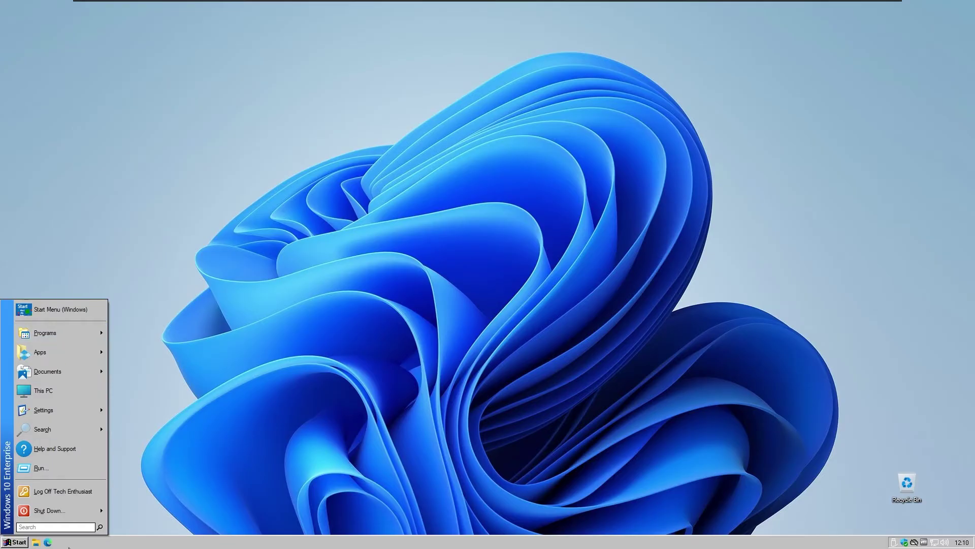
In RetroBar Properties, tick Allow font smoothing and Collapse notification area icons
left_click(213, 438)
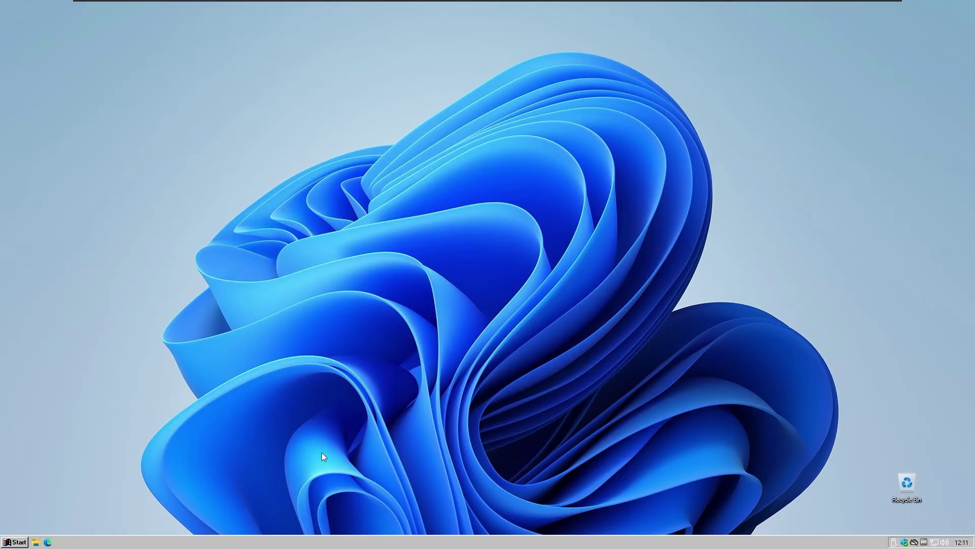
right_click(415, 544)
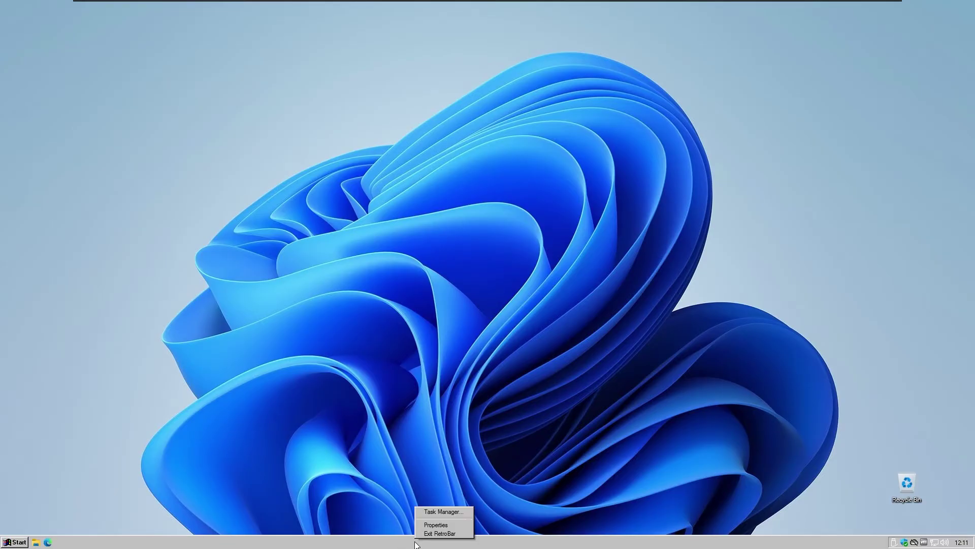
left_click(442, 524)
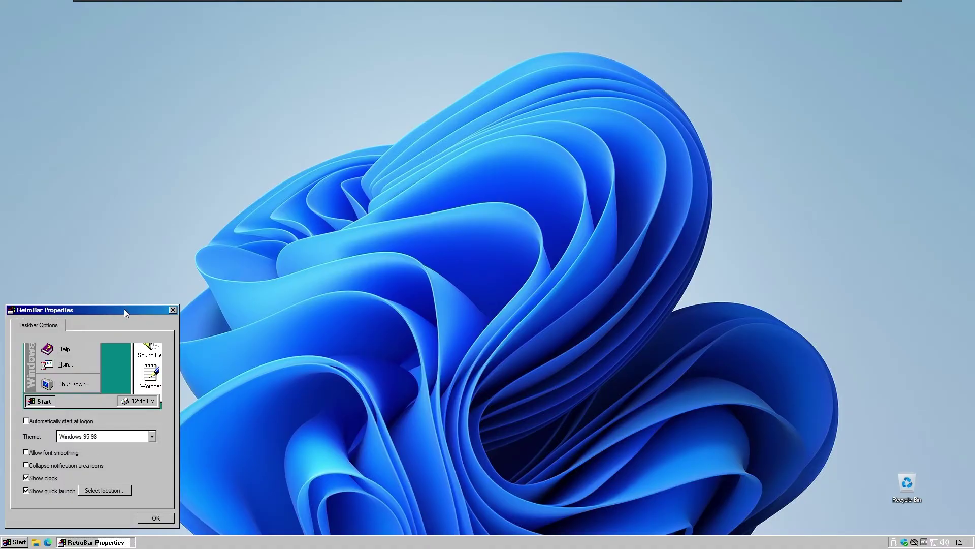
left_click_drag(124, 309, 536, 164)
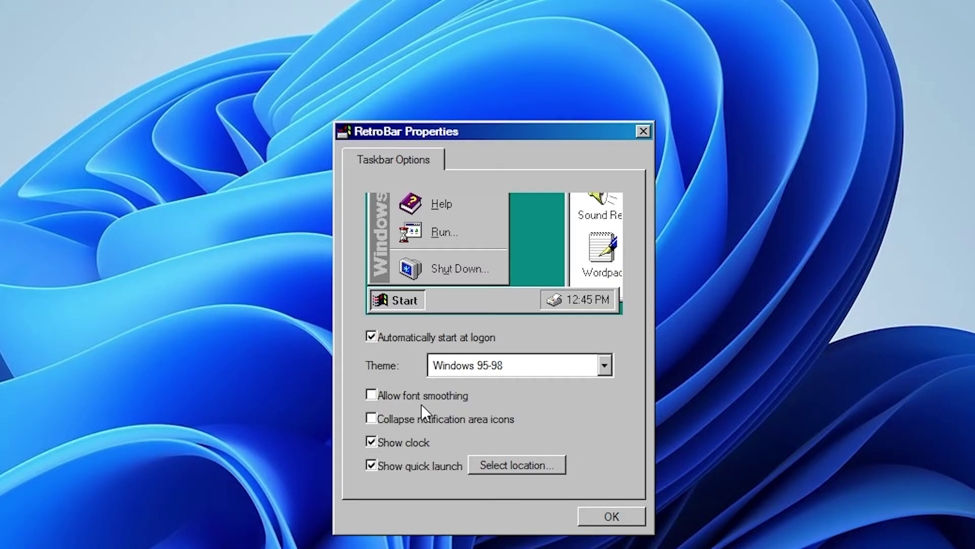
left_click(373, 393)
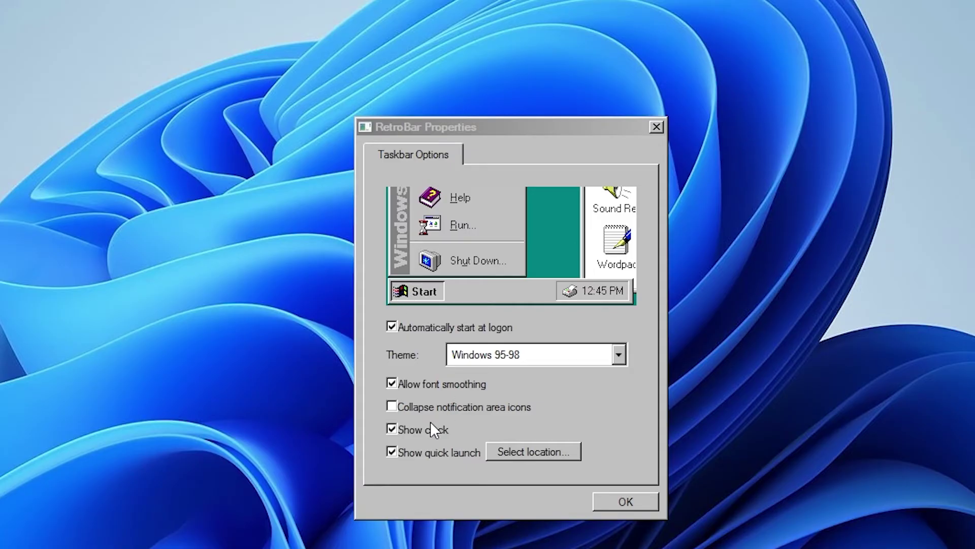
left_click(397, 406)
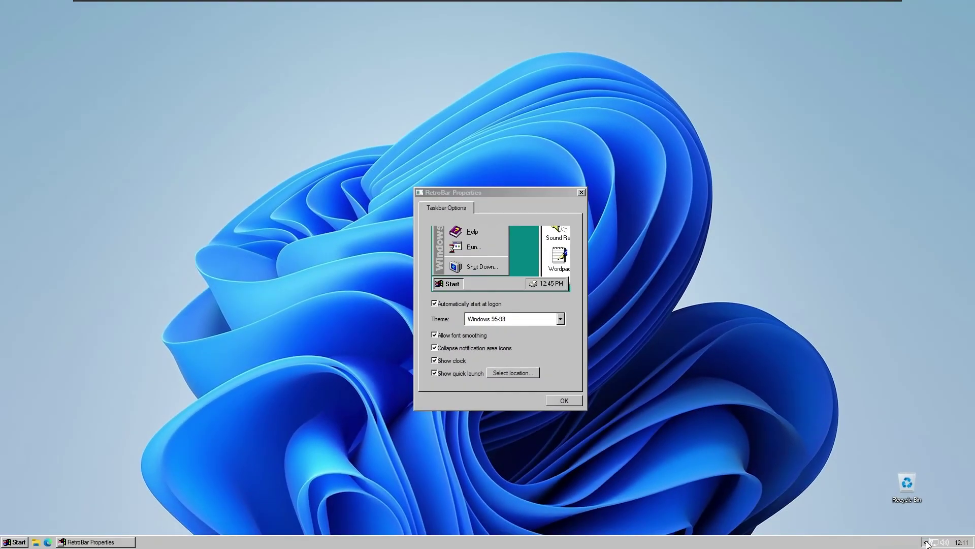
Collapse and re-expand the hidden notification area icons on the taskbar
left_click(885, 543)
left_click(885, 543)
left_click(925, 542)
left_click(926, 542)
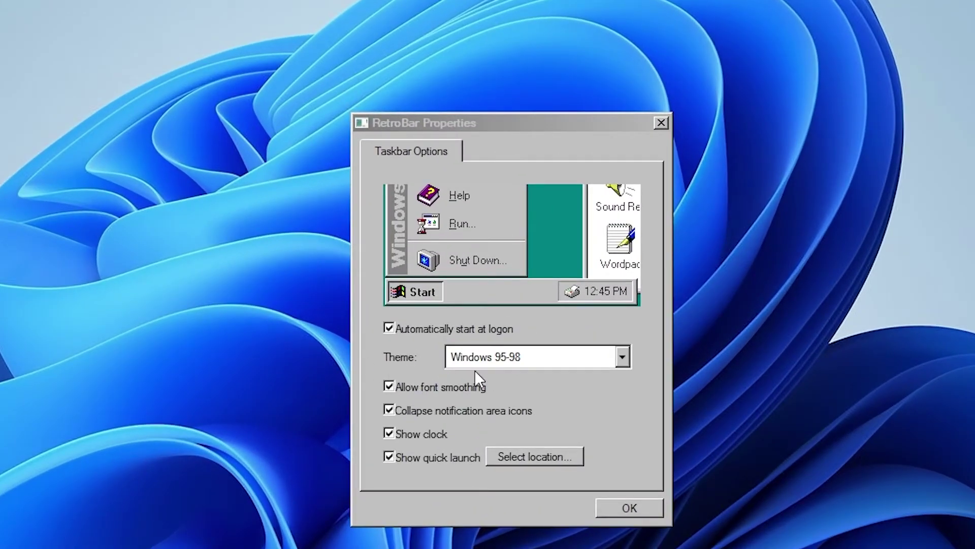
Preview the System, Watercolor, Windows 2000 and Windows 95-98 taskbar themes
left_click(621, 358)
left_click(565, 379)
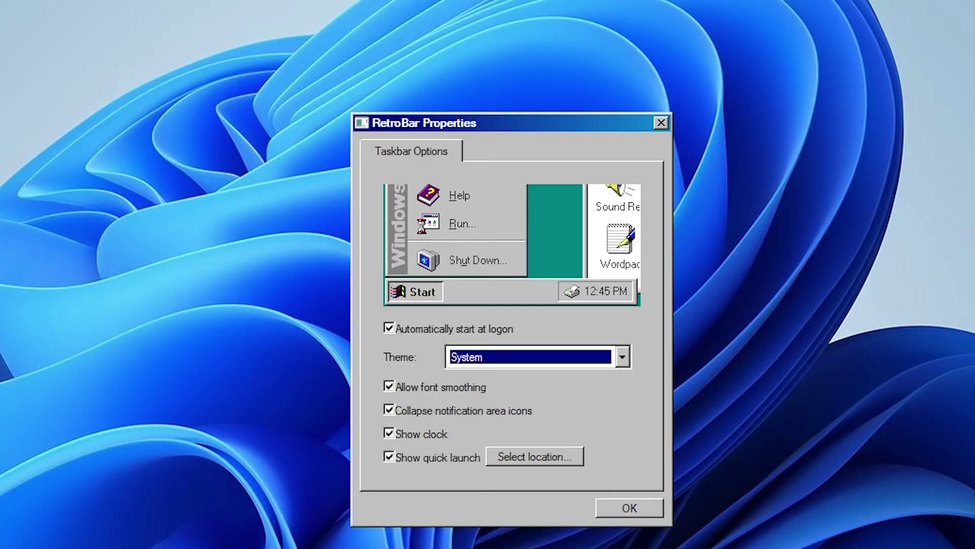
left_click(621, 357)
left_click(599, 389)
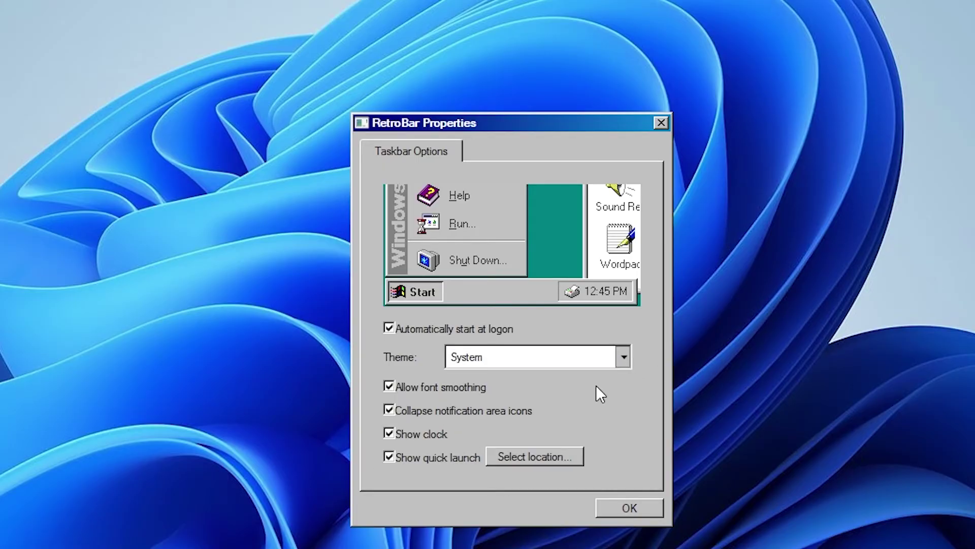
left_click(622, 357)
left_click(592, 401)
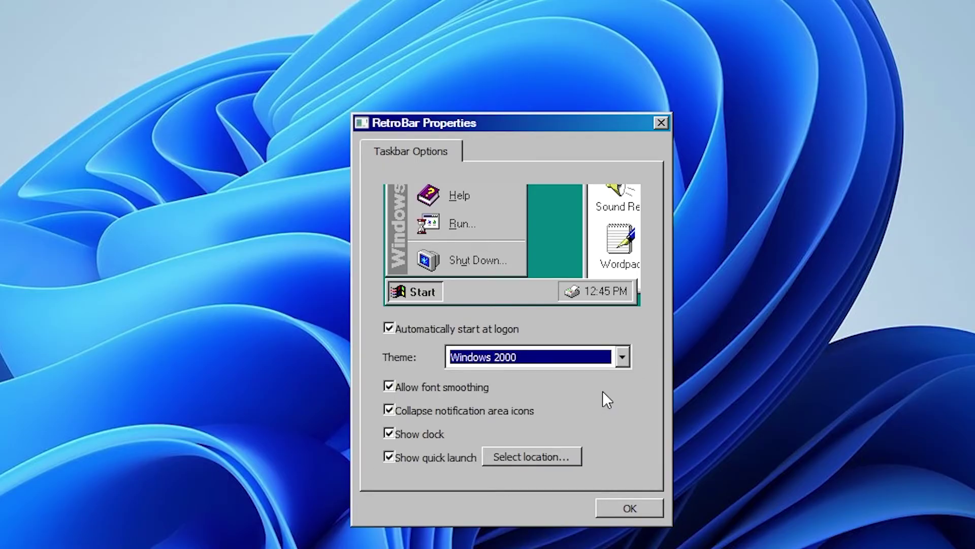
left_click(621, 358)
left_click(608, 411)
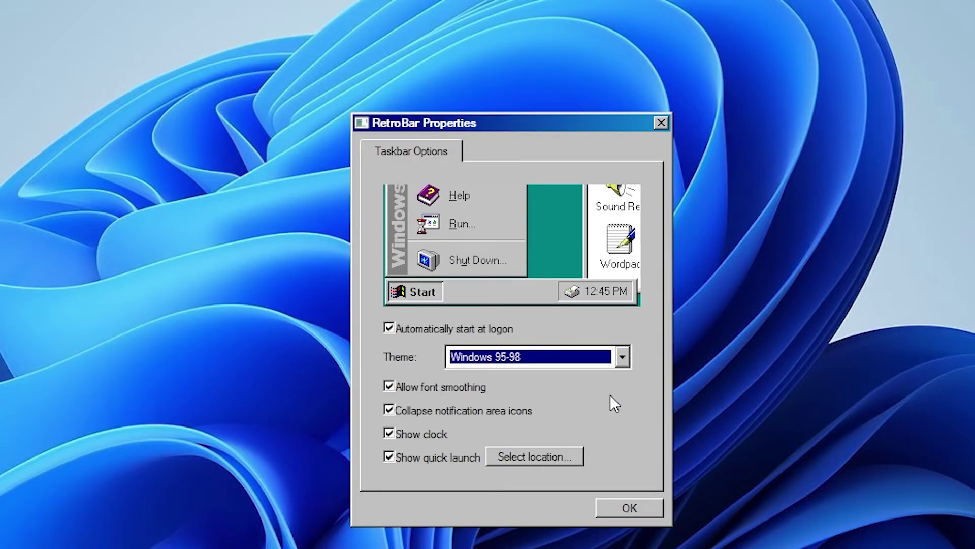
Preview Windows Me, XP Blue and XP Classic, then settle on Windows 95-98 and reposition the dialog
left_click(622, 357)
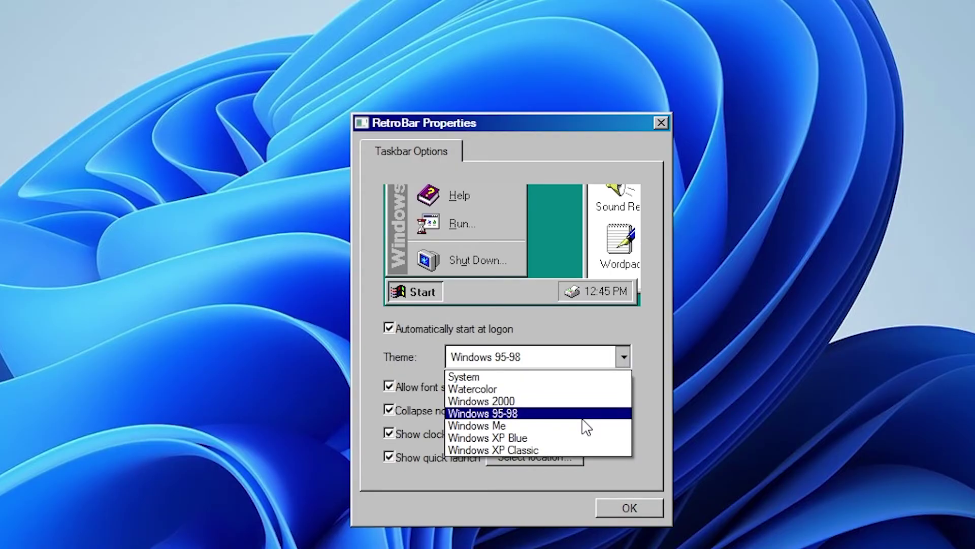
left_click(584, 428)
left_click(624, 356)
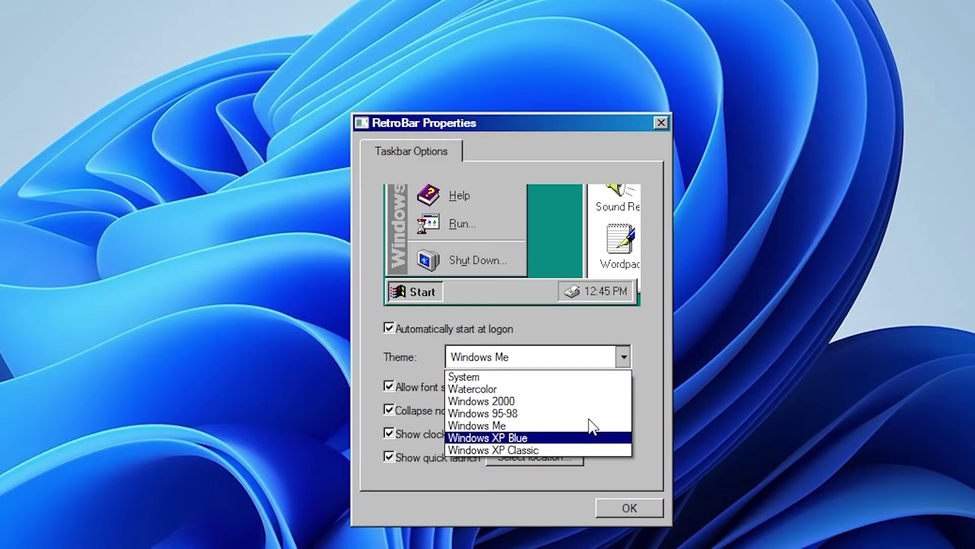
left_click(584, 438)
left_click(623, 355)
left_click(576, 447)
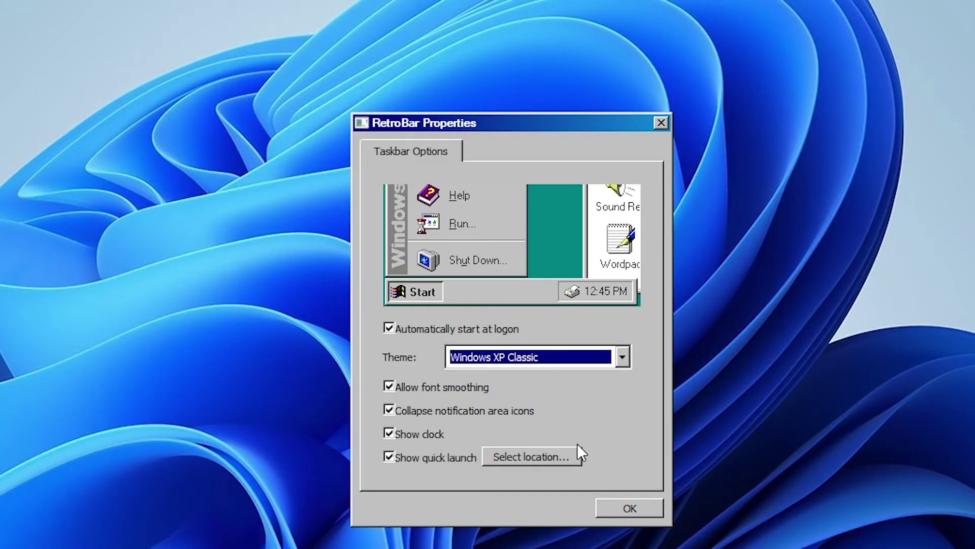
left_click(623, 355)
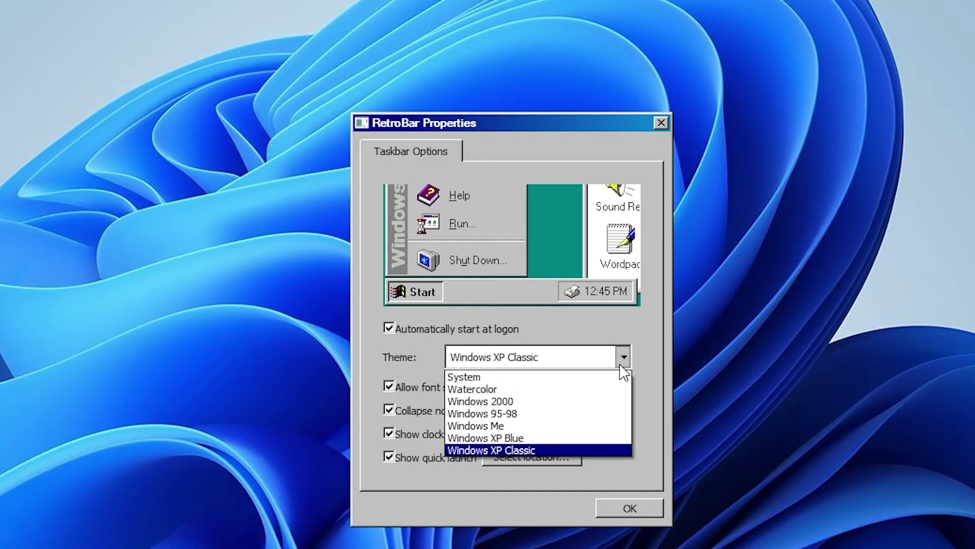
left_click(555, 415)
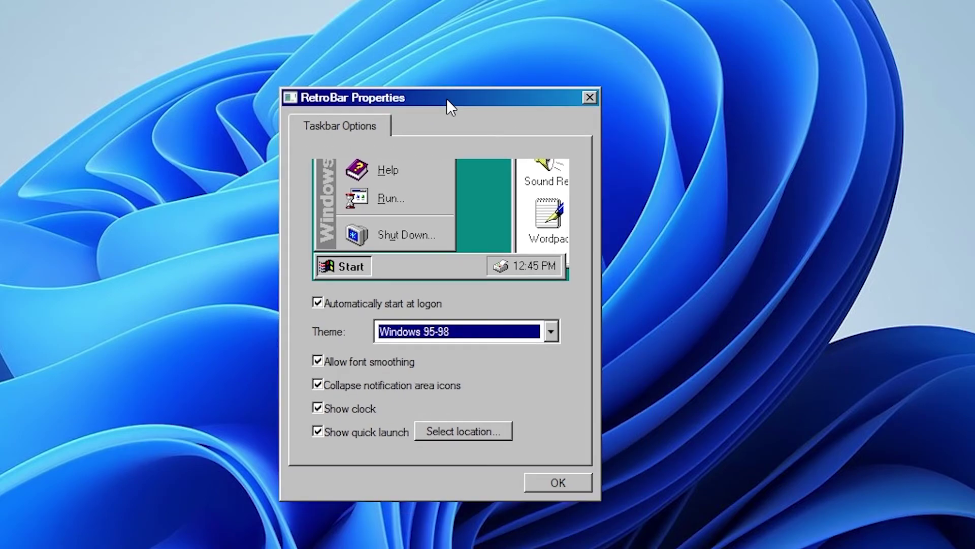
left_click_drag(510, 91, 479, 99)
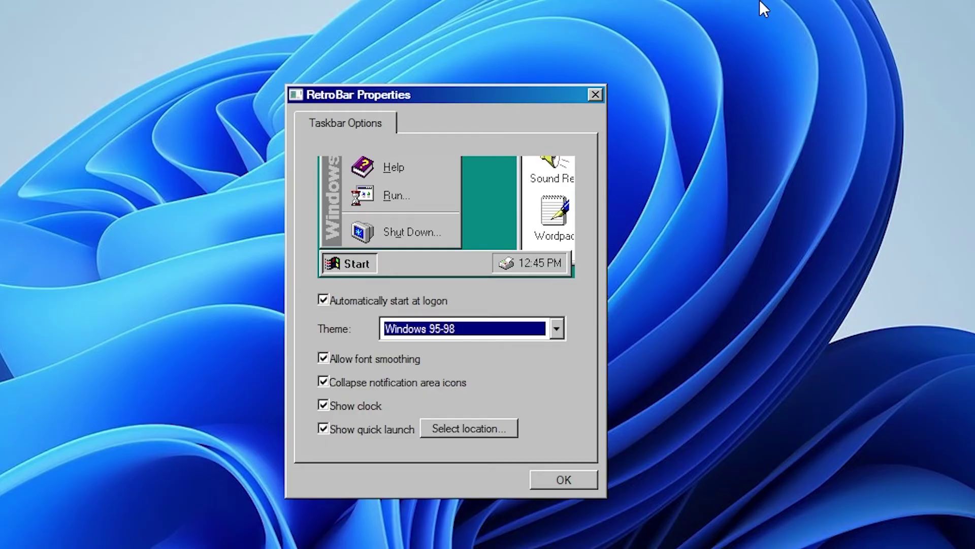
mouse_move(504, 102)
left_mouse_down()
mouse_move(516, 102)
mouse_move(499, 95)
left_mouse_up()
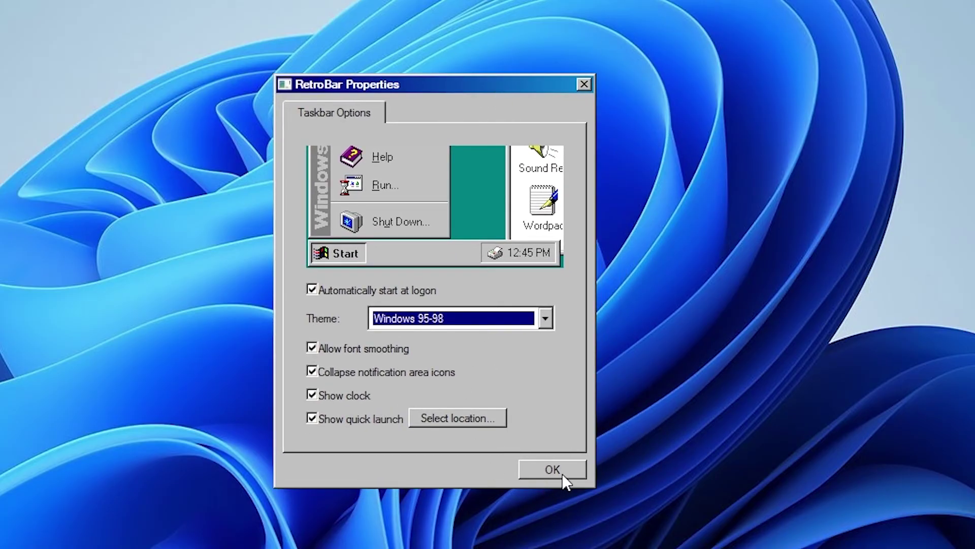
Confirm the RetroBar settings with OK and launch Notepad from the Start menu search
left_click(563, 475)
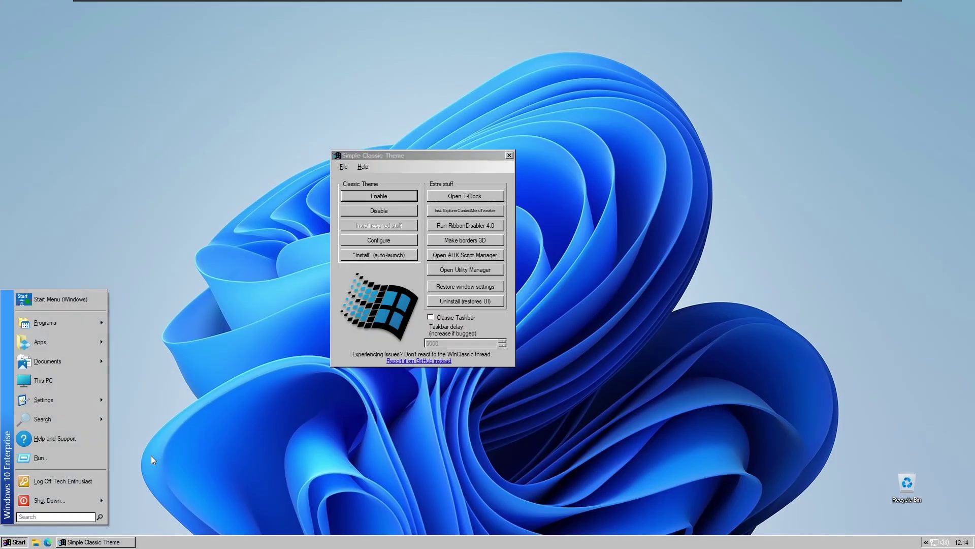
type("notepad")
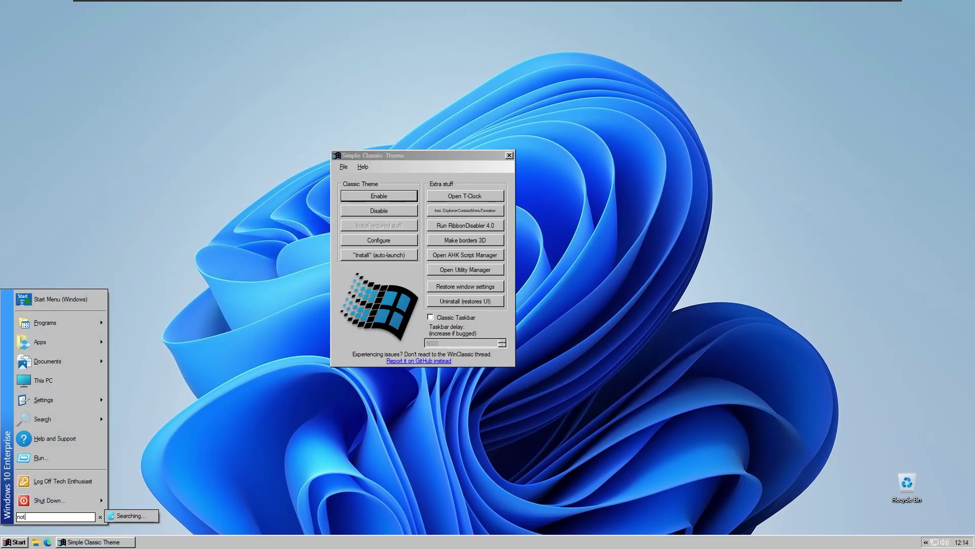
left_click(132, 480)
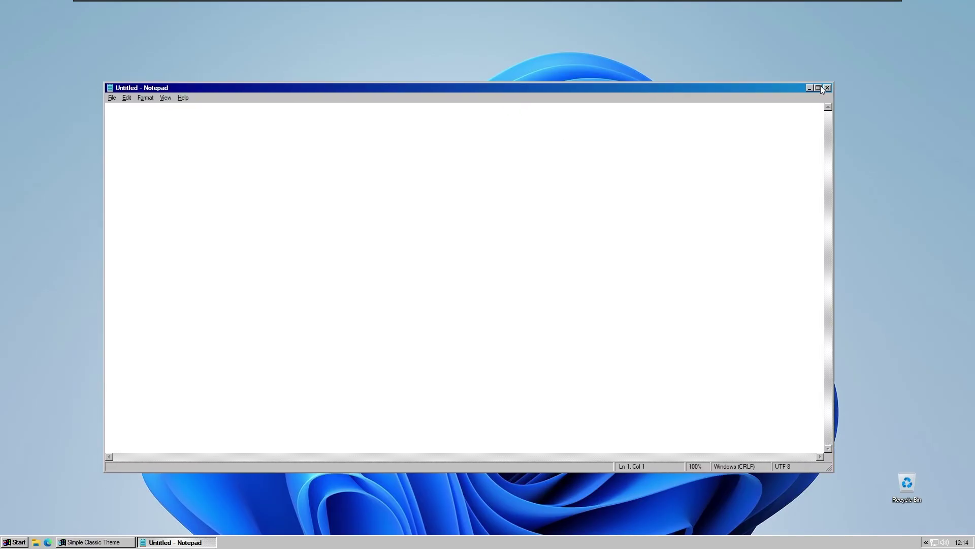
Look at Notepad's Help menu, then close Notepad and the Simple Classic Theme window
left_click(182, 97)
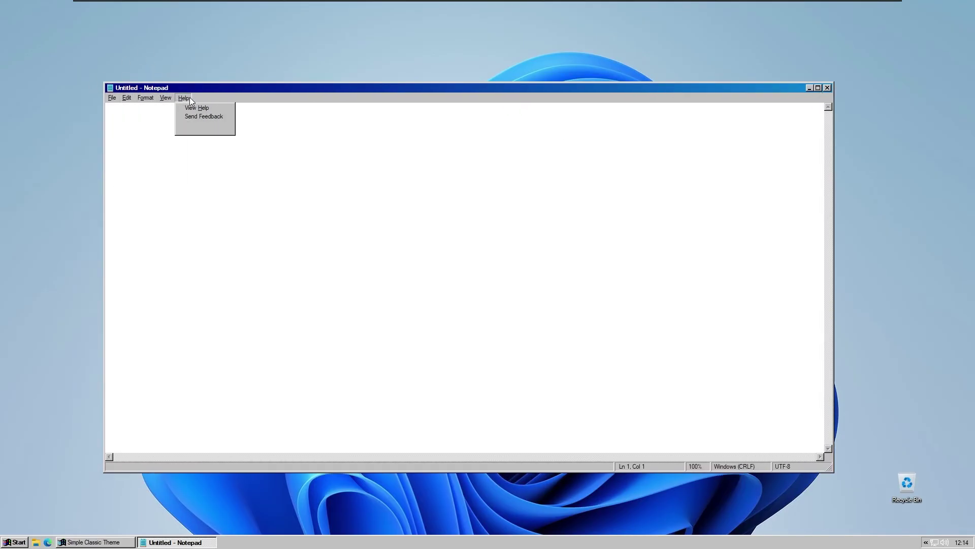
mouse_move(209, 90)
left_mouse_down()
mouse_move(188, 86)
mouse_move(196, 83)
left_mouse_up()
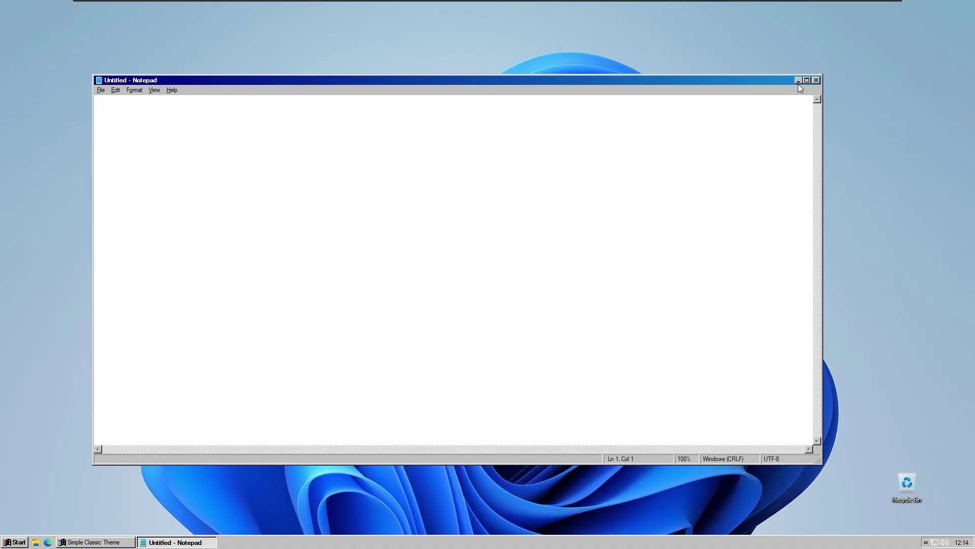
left_click(816, 80)
left_click(510, 155)
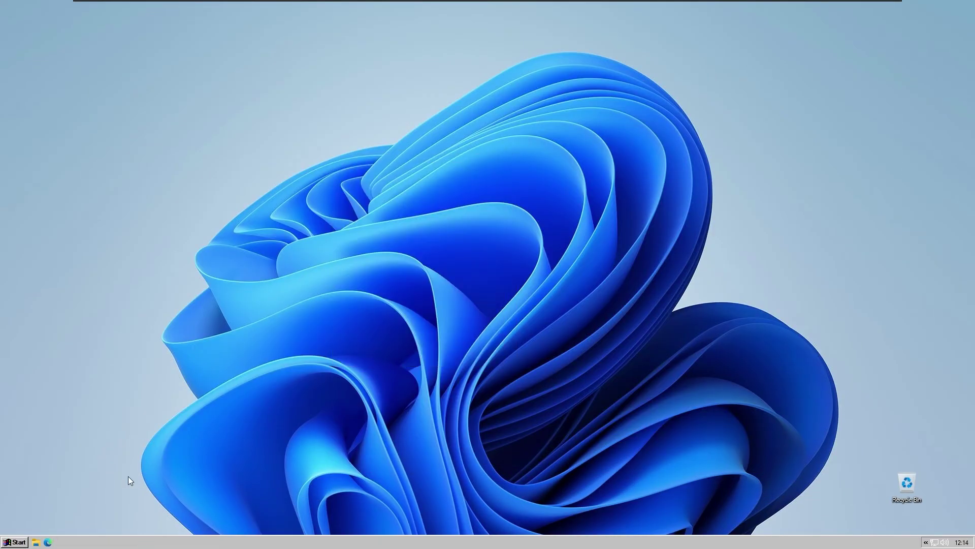
left_click(14, 542)
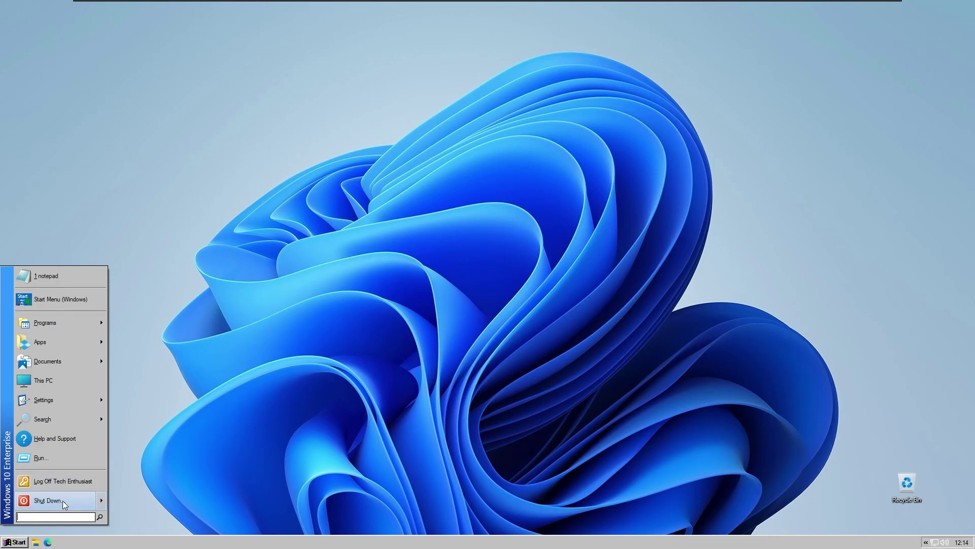
Run winver to show About Windows (version 21H2, build 22000.184) and centre it on screen
type("winver")
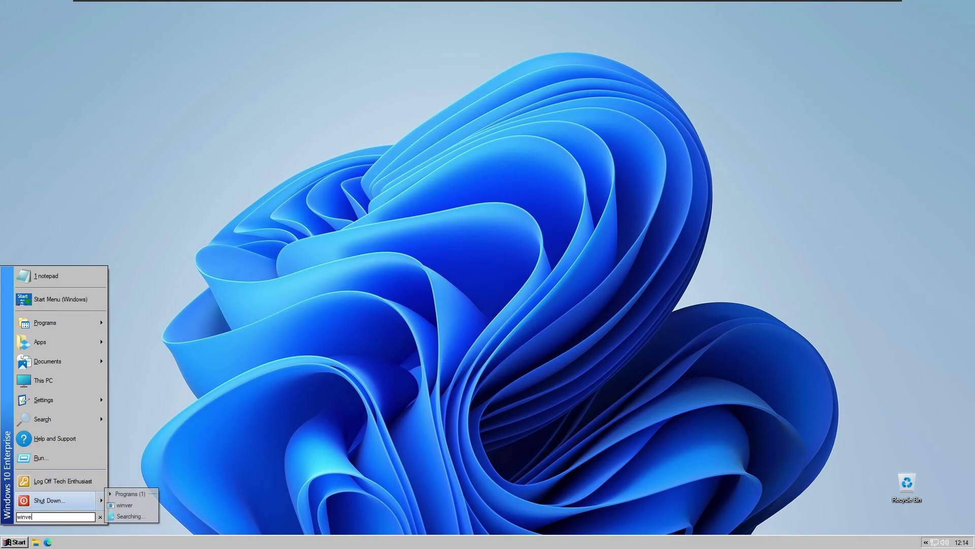
key("Return")
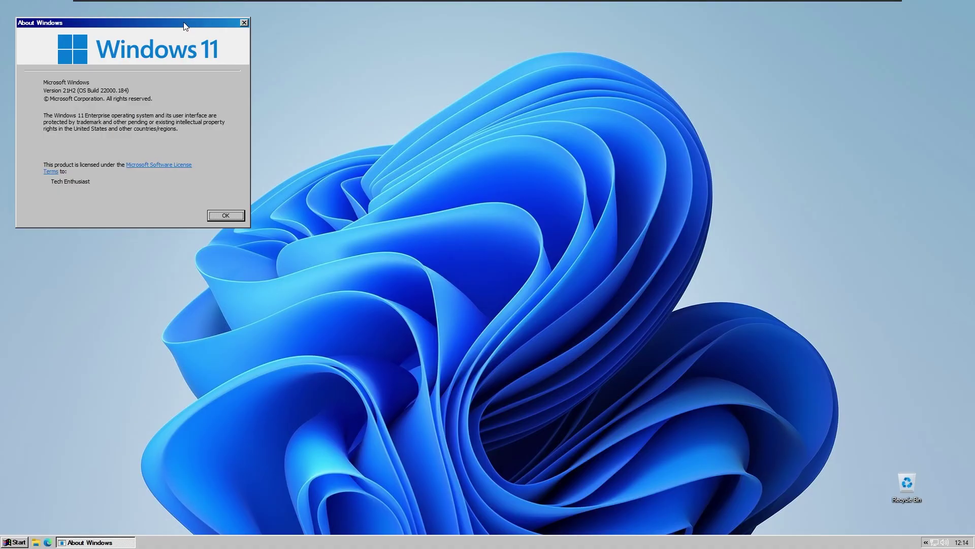
left_click_drag(181, 23, 422, 219)
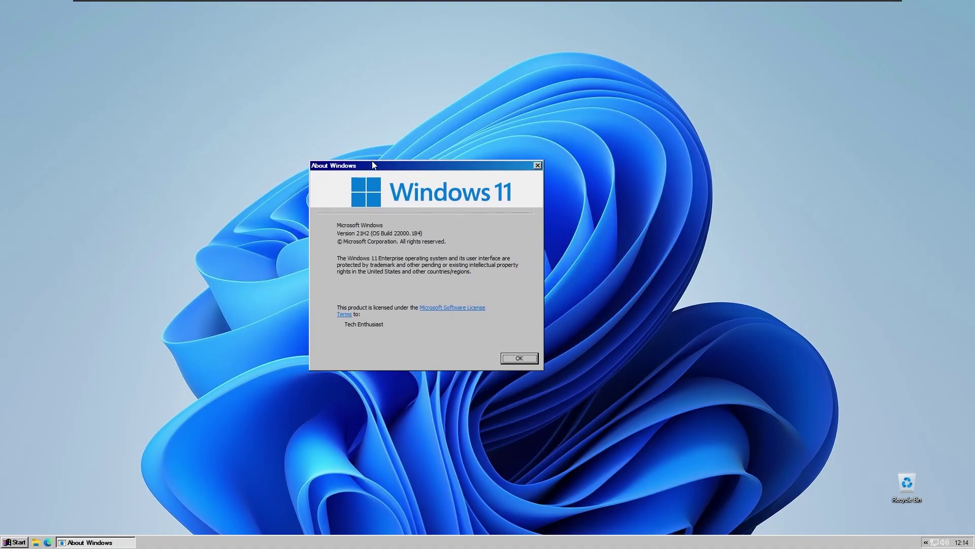
left_click_drag(374, 165, 377, 166)
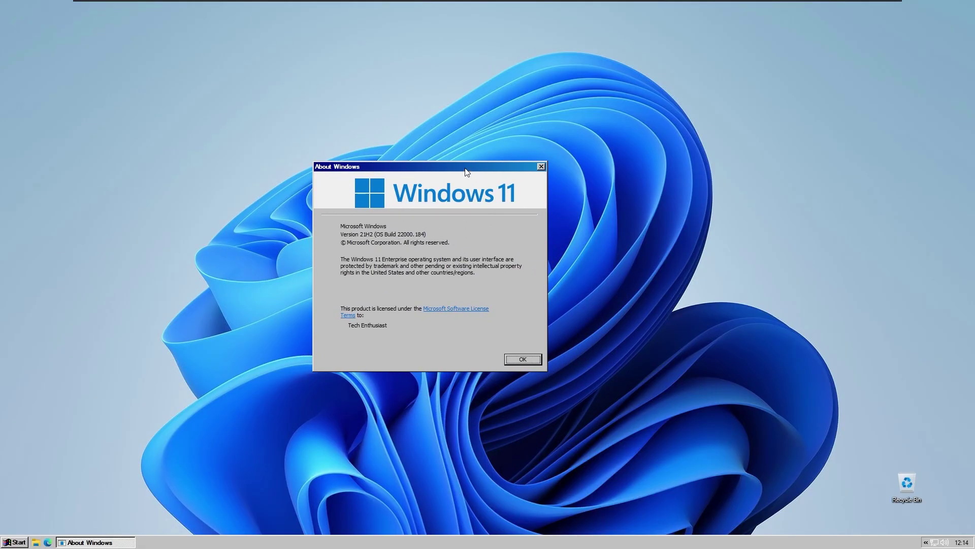
left_click_drag(466, 168, 488, 158)
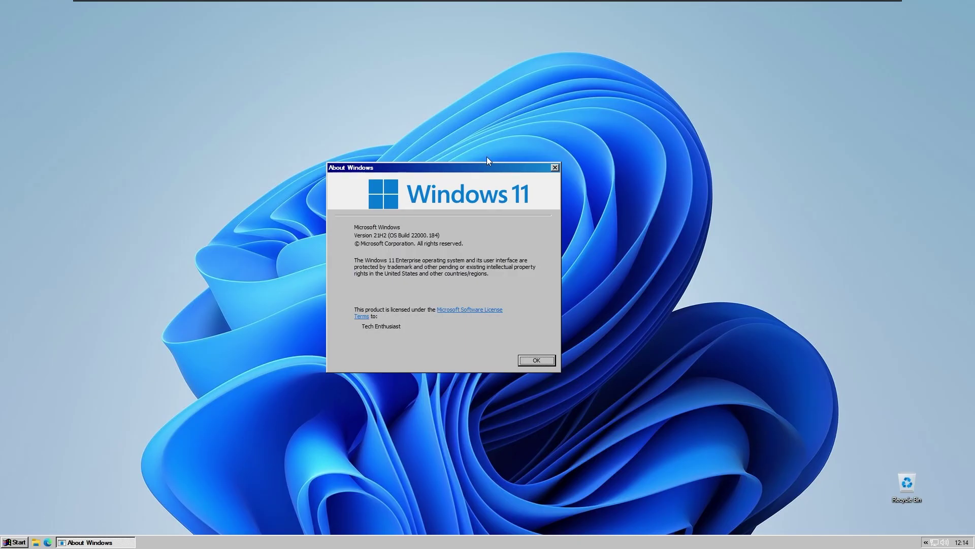